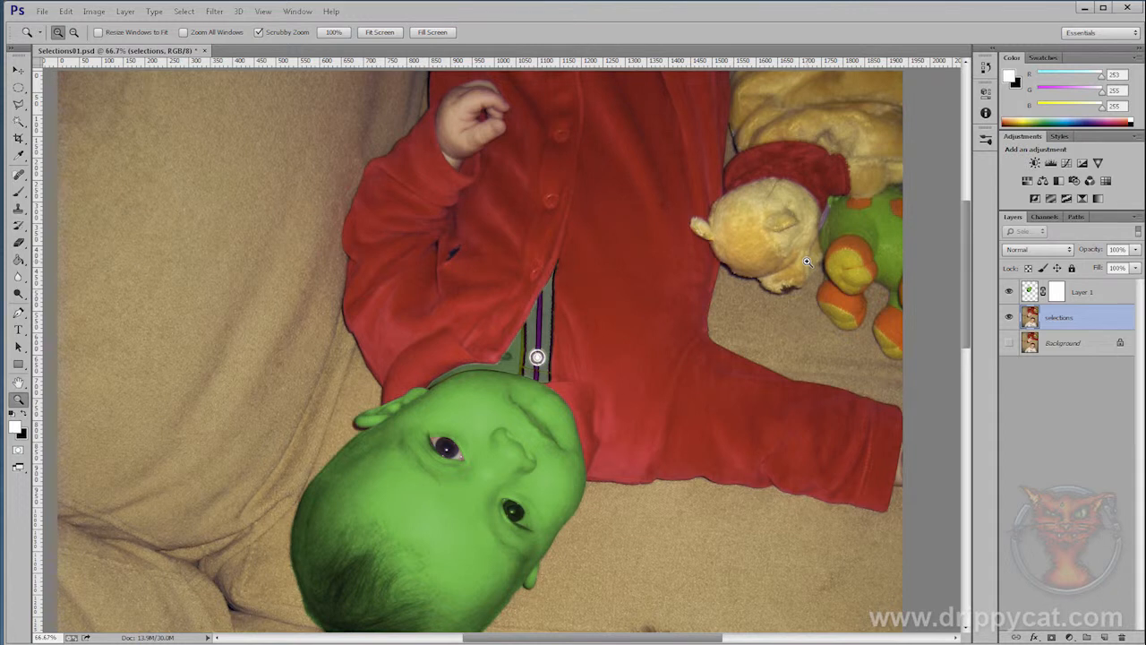
Start a Pen tool path at the lower-left corner of the toy bear's red collar and curve it up the left edge.
click(787, 212)
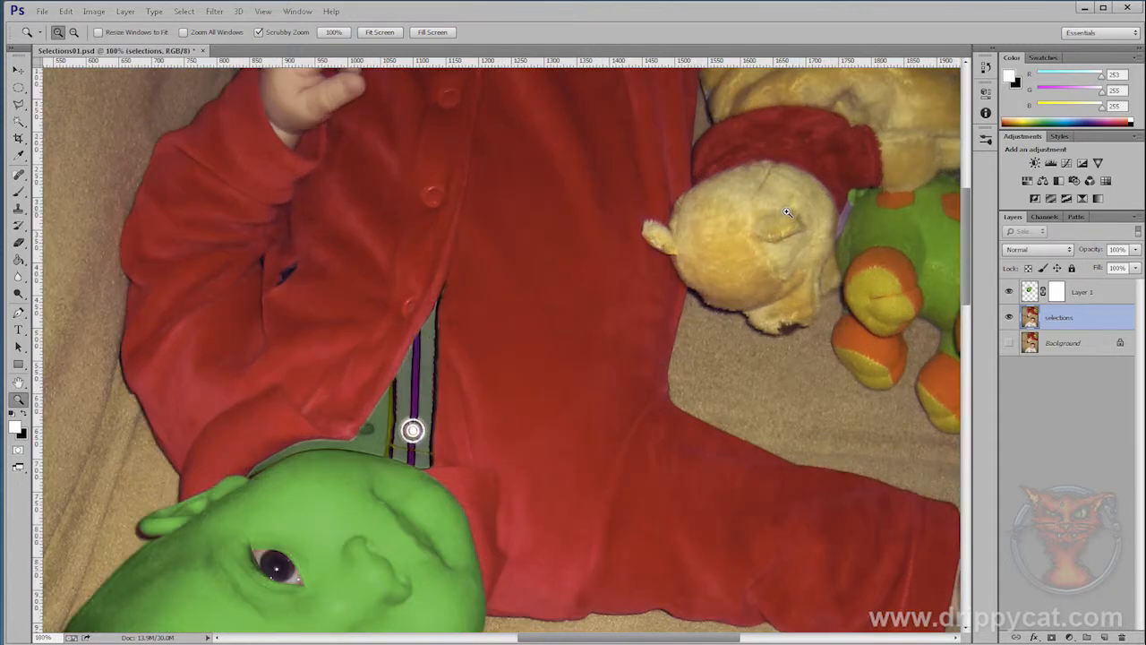
drag(777, 213, 709, 282)
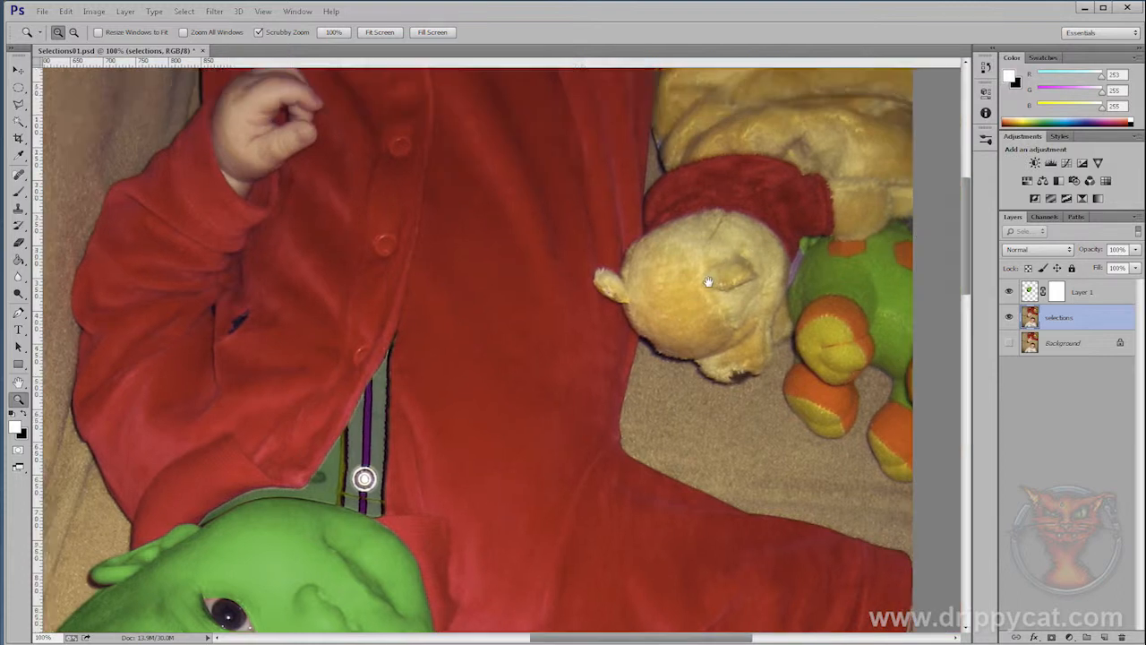
click(726, 213)
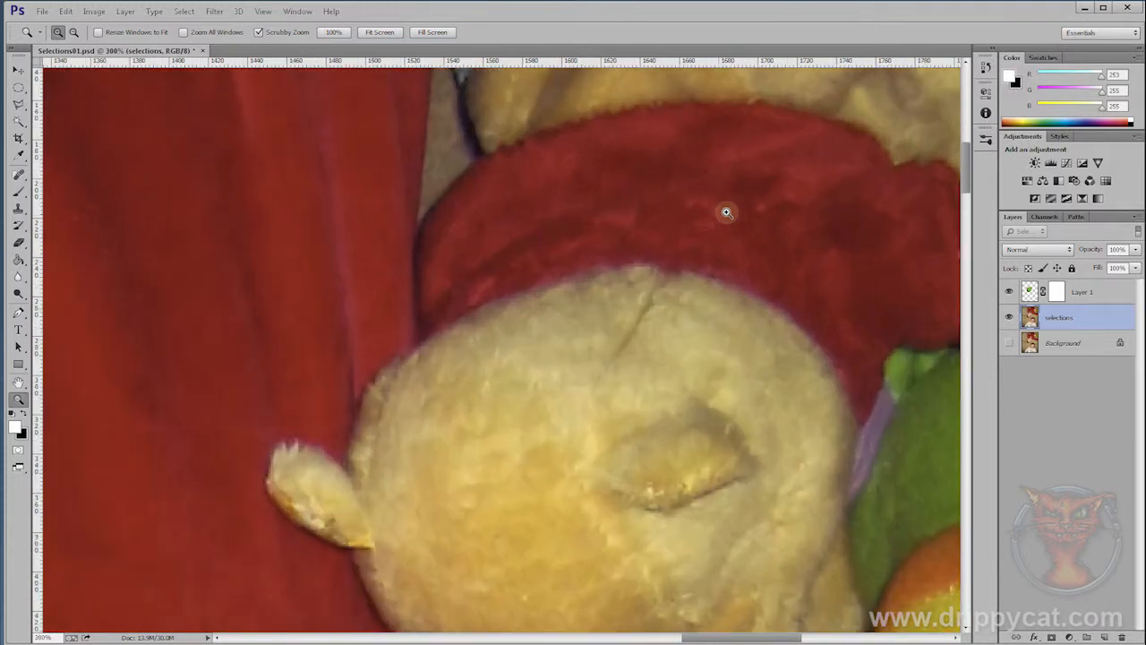
click(696, 223)
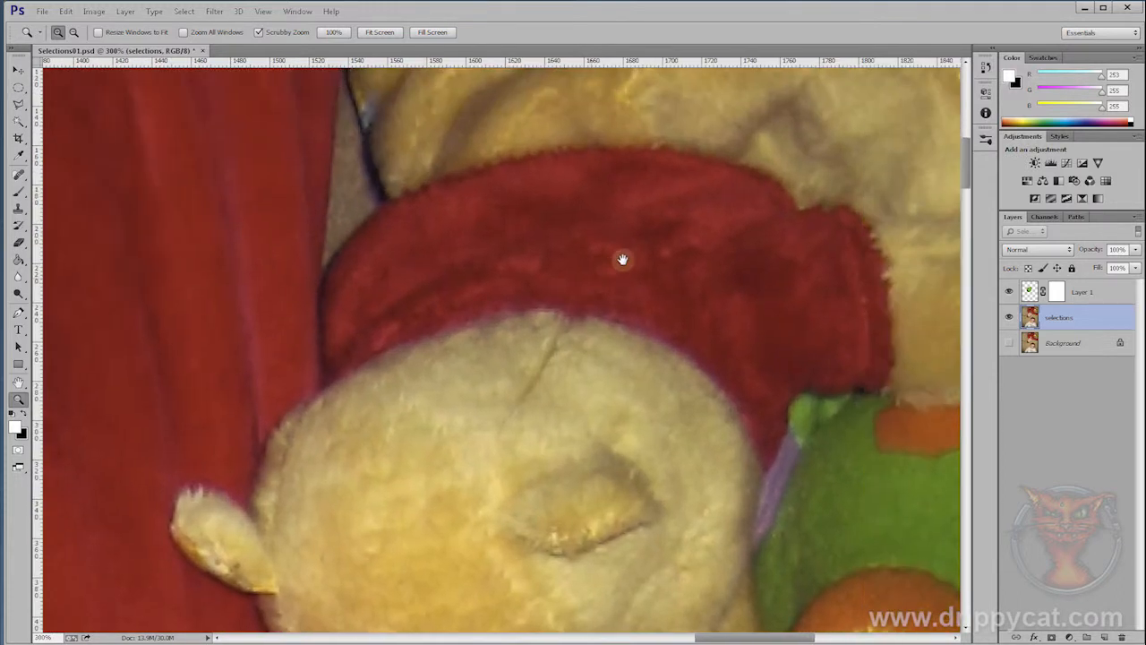
click(18, 313)
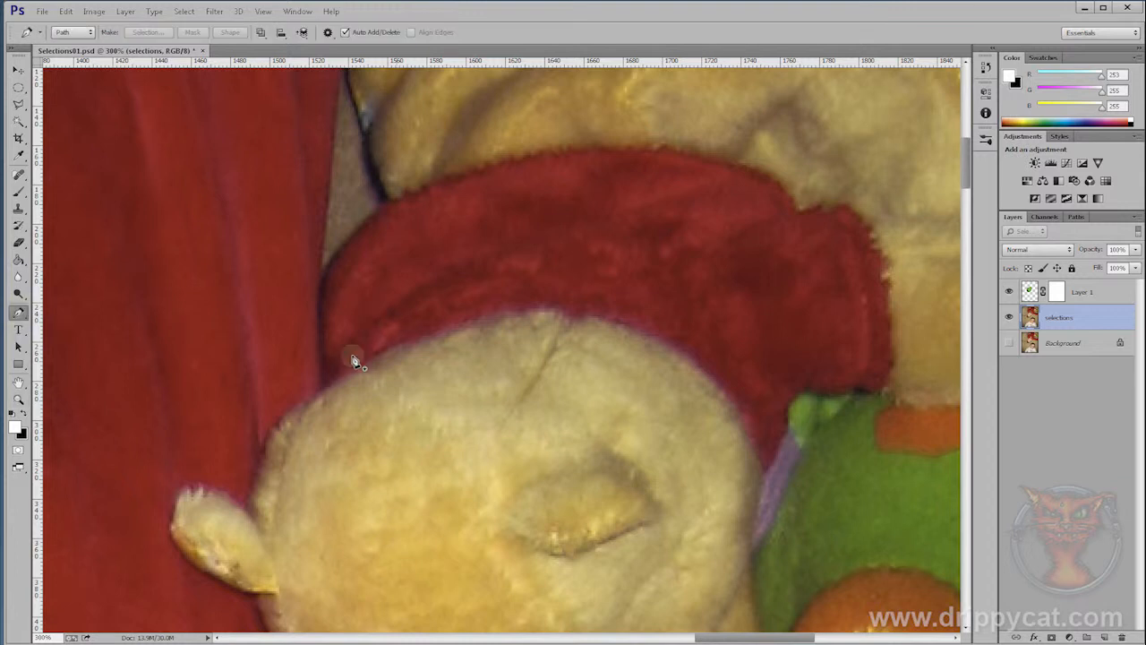
click(322, 391)
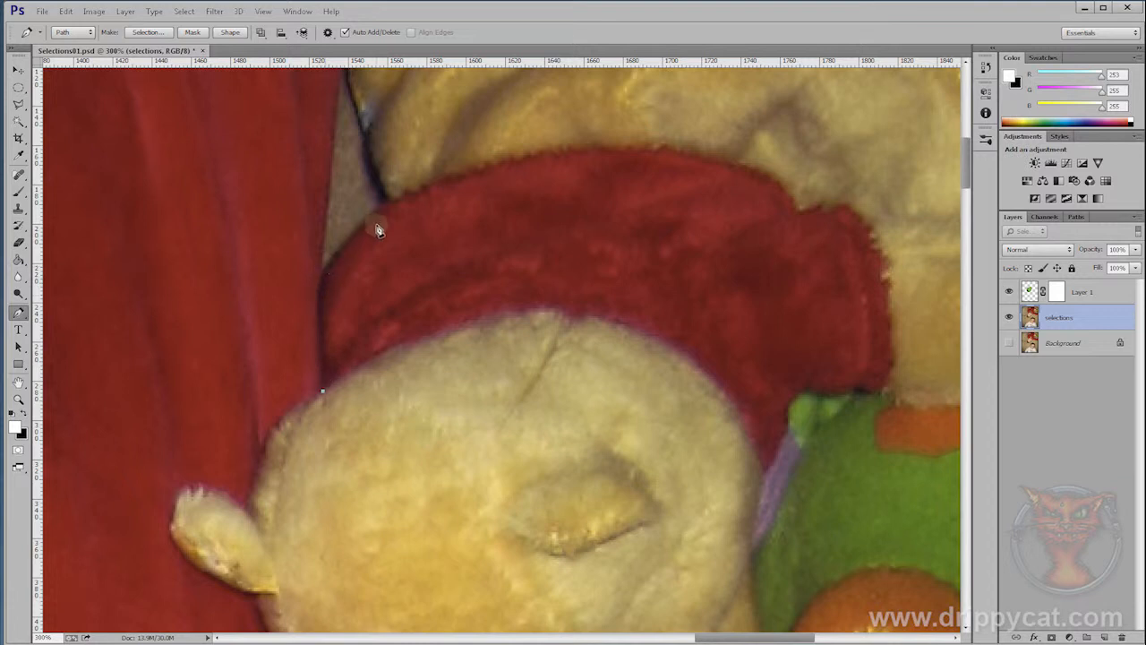
click(319, 288)
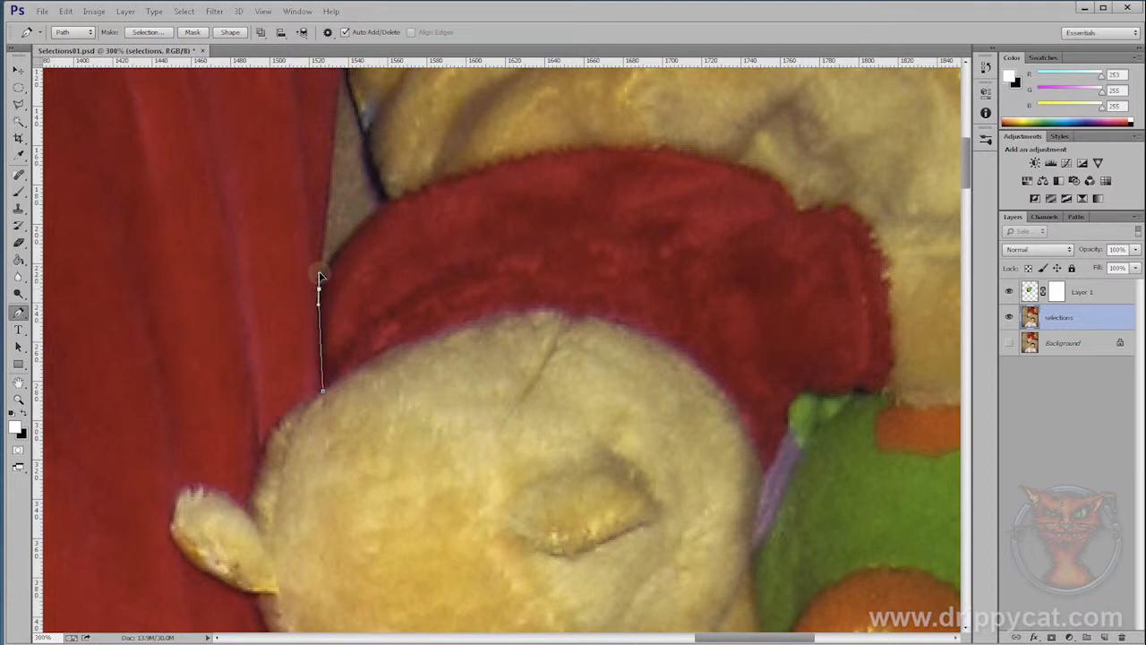
drag(319, 267, 322, 251)
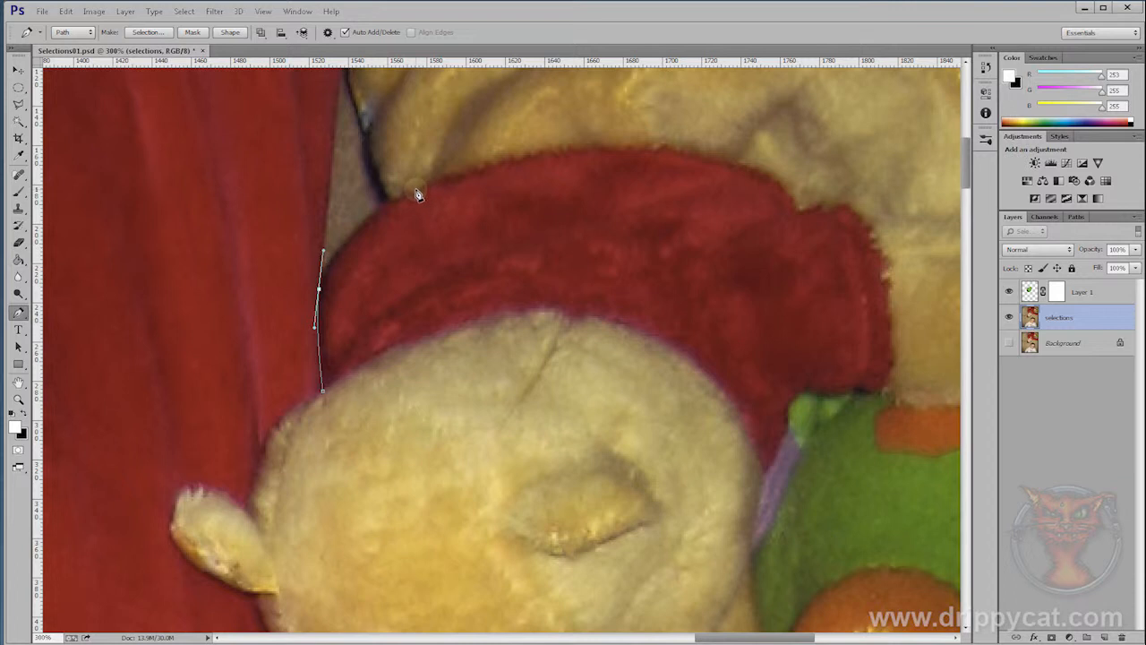
Continue the path with curved anchors along the collar's upper edge and through the small notches near its right end.
drag(417, 189, 463, 173)
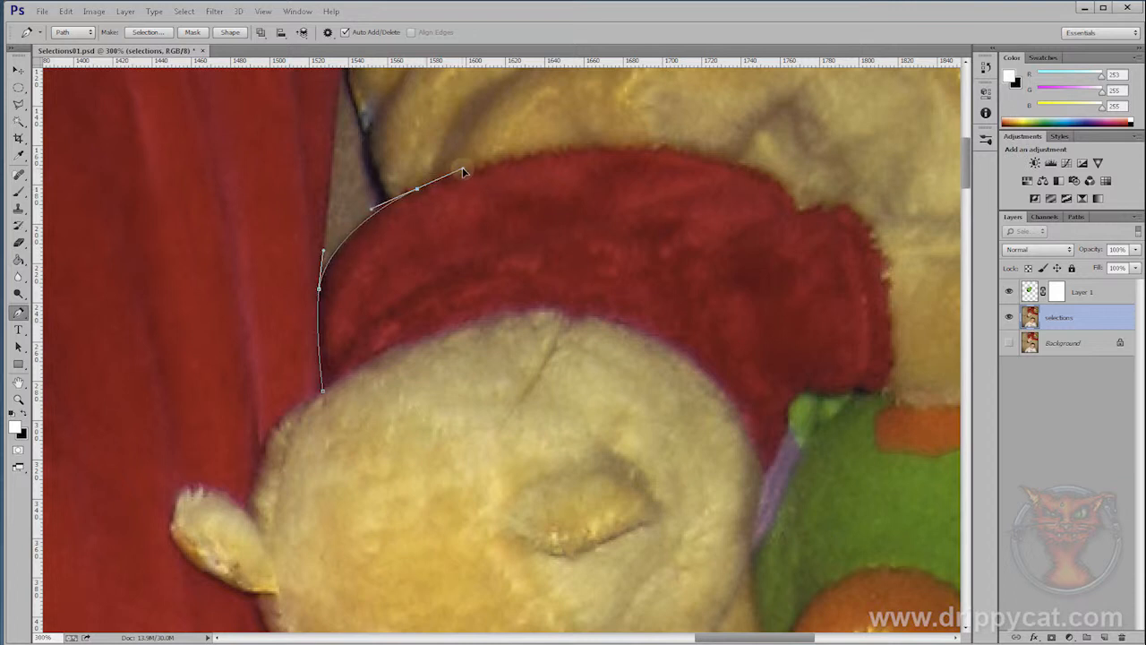
drag(589, 148, 647, 149)
drag(768, 174, 790, 185)
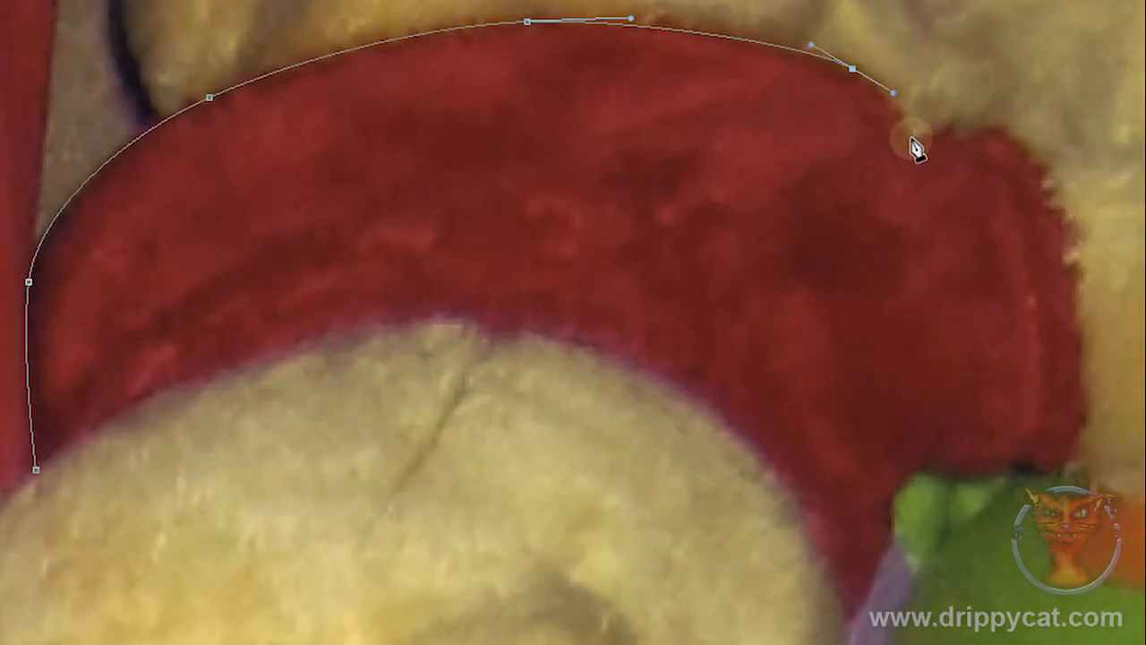
click(854, 175)
drag(927, 164, 939, 126)
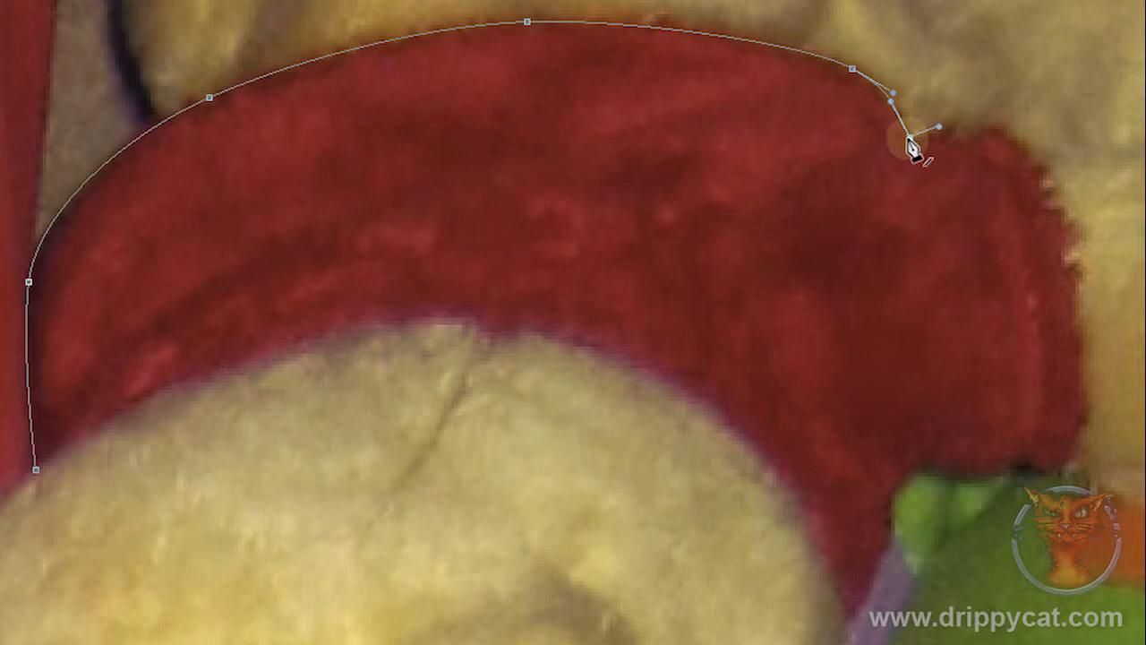
click(954, 131)
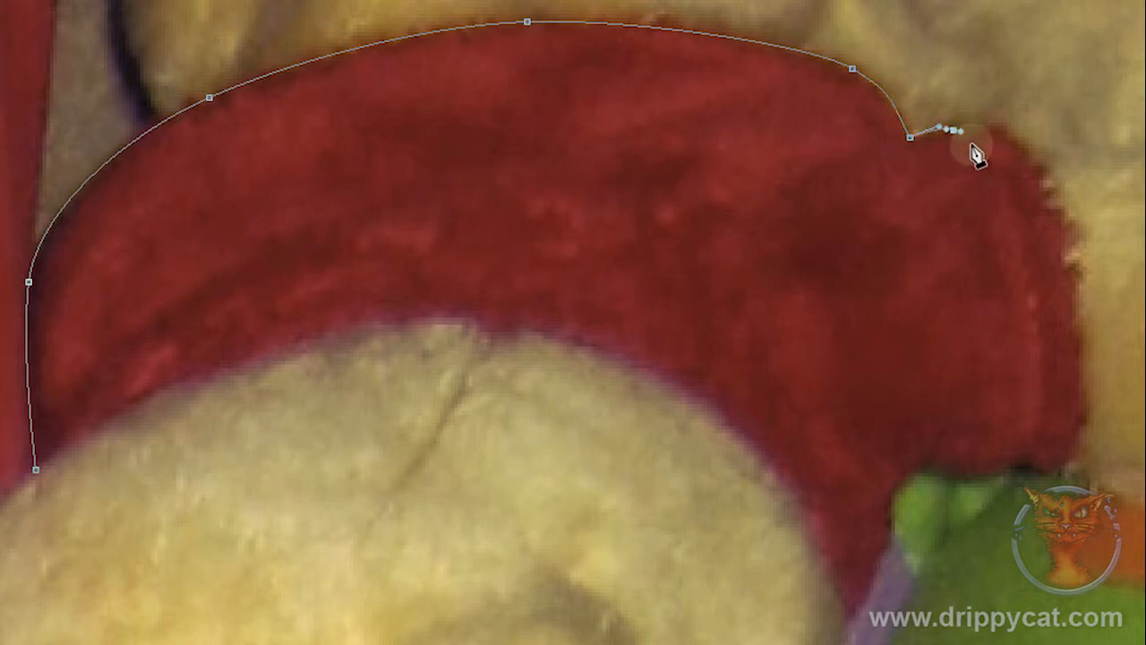
drag(968, 138, 1013, 131)
Trace the path down the collar's right edge and around its lower-right corner beside the green toy.
drag(1063, 224, 1072, 275)
drag(1081, 430, 1030, 467)
drag(623, 302, 629, 303)
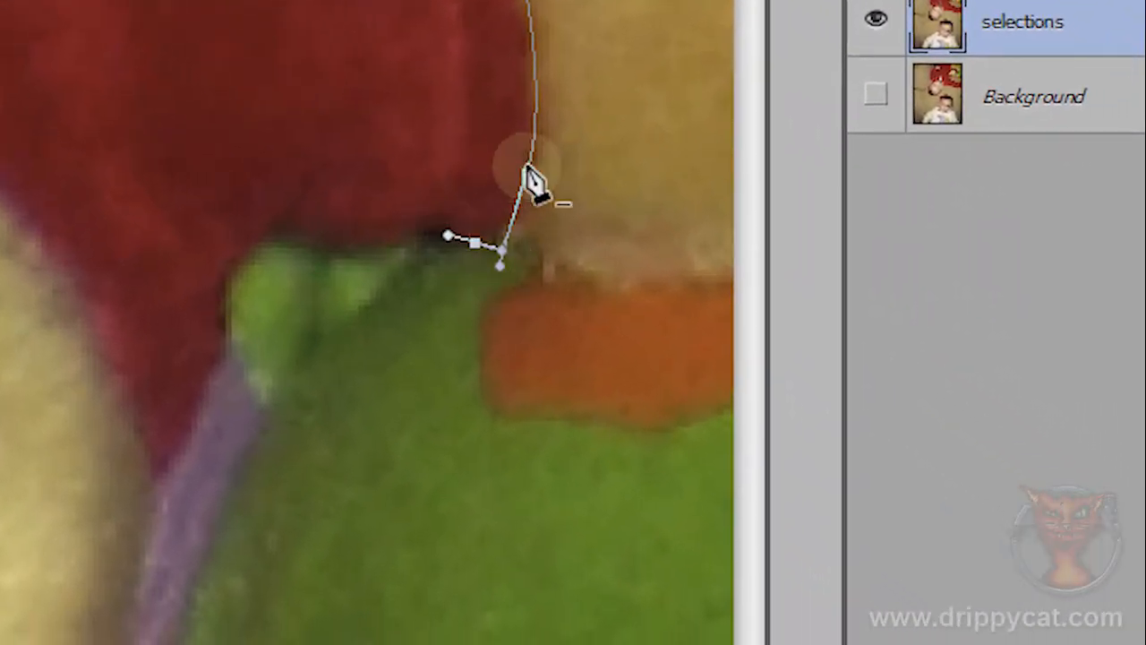
click(526, 173)
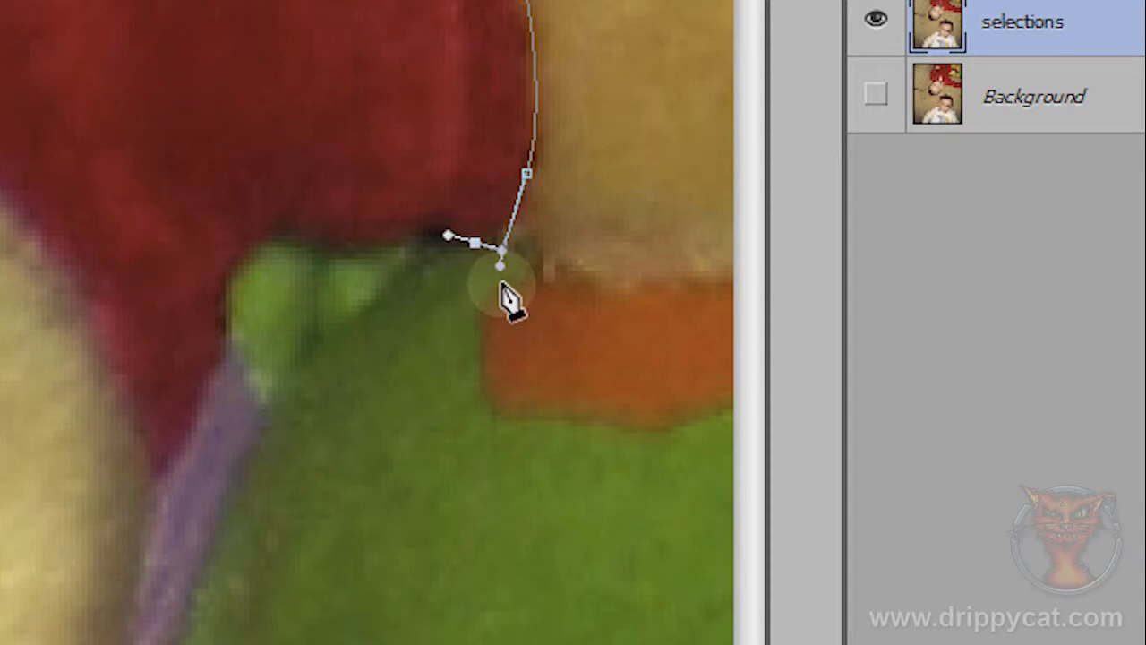
drag(501, 263, 419, 225)
Follow the collar's lower edge along the green toy down to the pointed tip, and begin the path back up beside the bear's head.
drag(359, 248, 257, 245)
drag(216, 278, 224, 320)
drag(208, 381, 200, 433)
drag(162, 479, 127, 529)
drag(114, 425, 142, 414)
Trace the collar's inner edge over the bear's head and close the path at the starting anchor.
drag(77, 275, 28, 211)
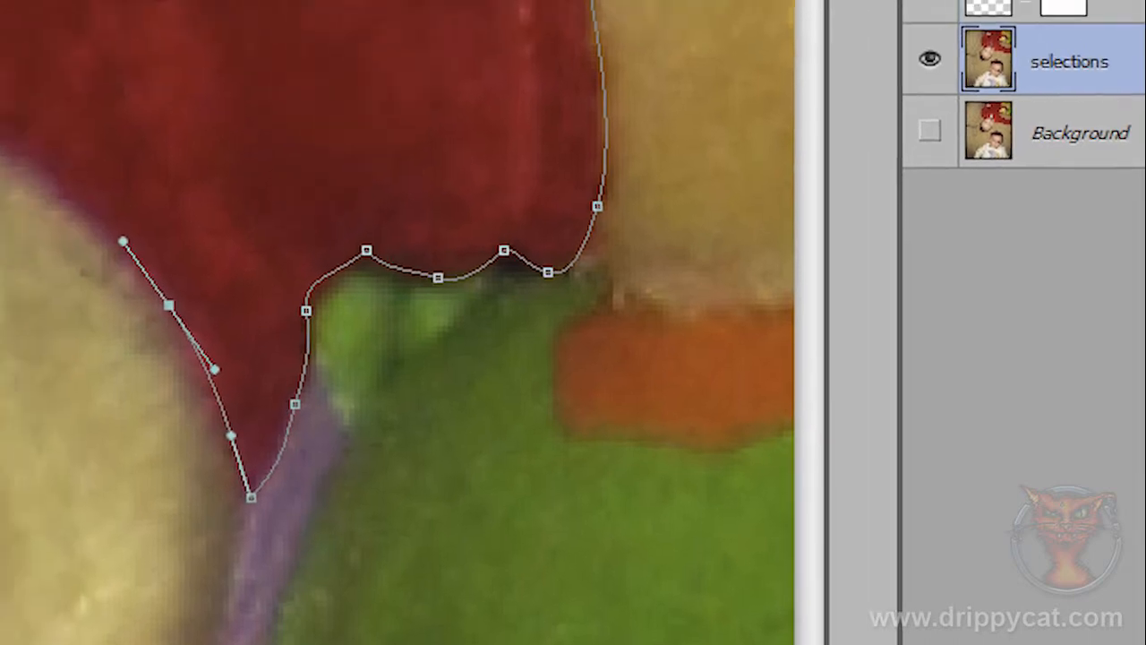
drag(406, 281, 346, 263)
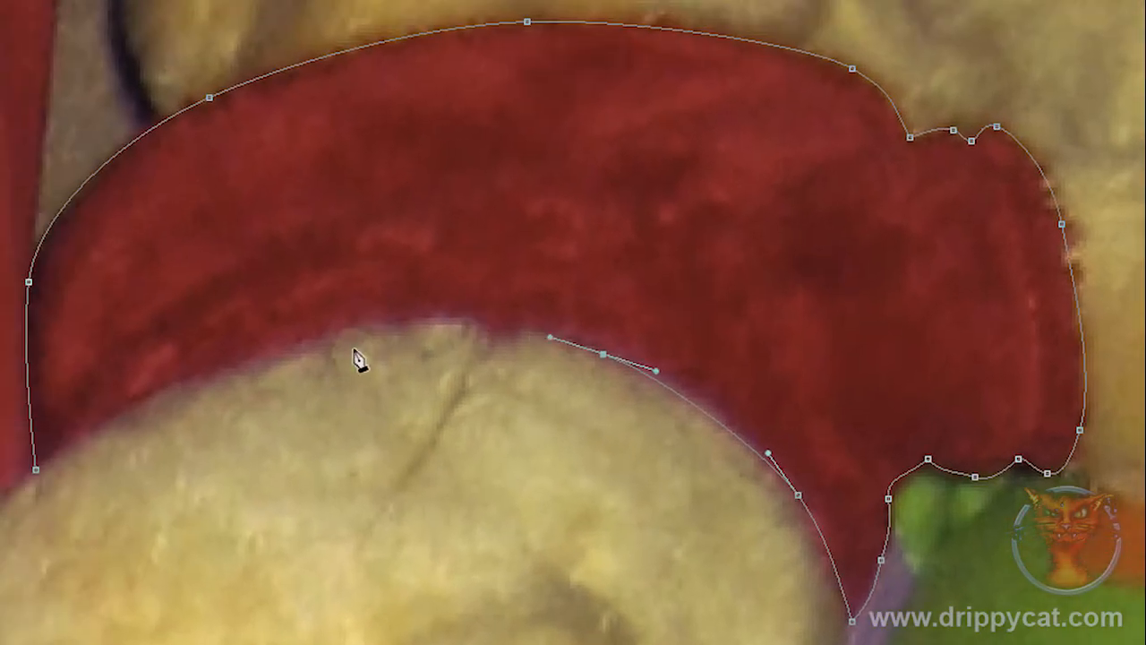
drag(397, 296, 334, 304)
drag(187, 386, 137, 411)
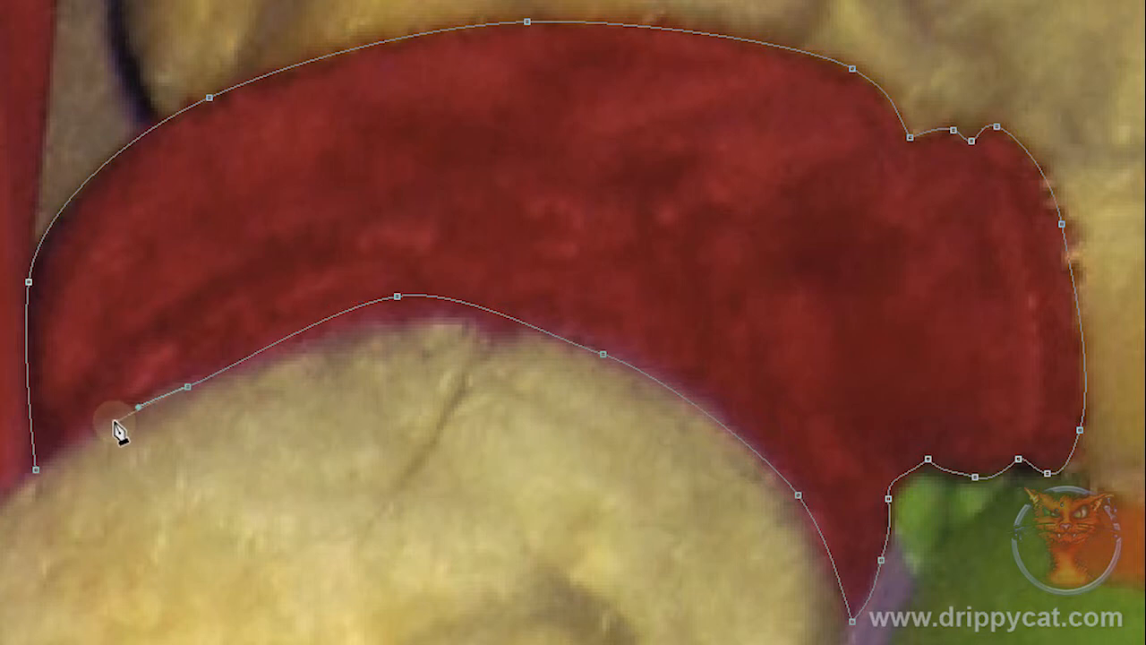
click(115, 422)
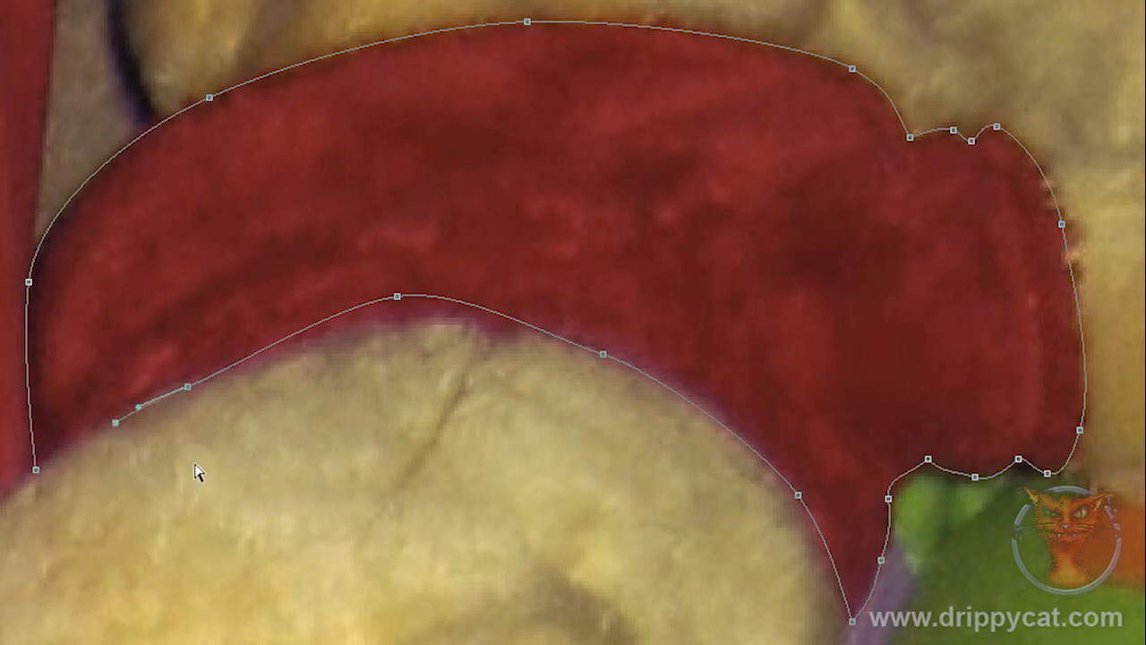
click(36, 470)
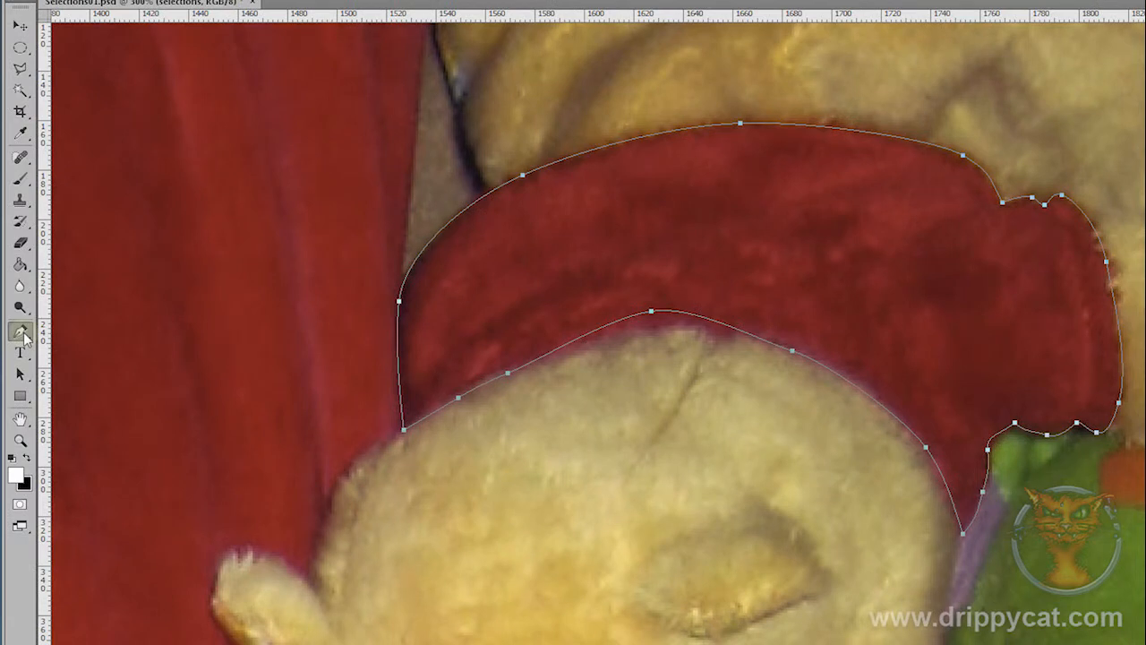
Remove the extra anchor on the inner edge between the head's peak and the lower-left corner with the Delete Anchor Point tool.
click(22, 332)
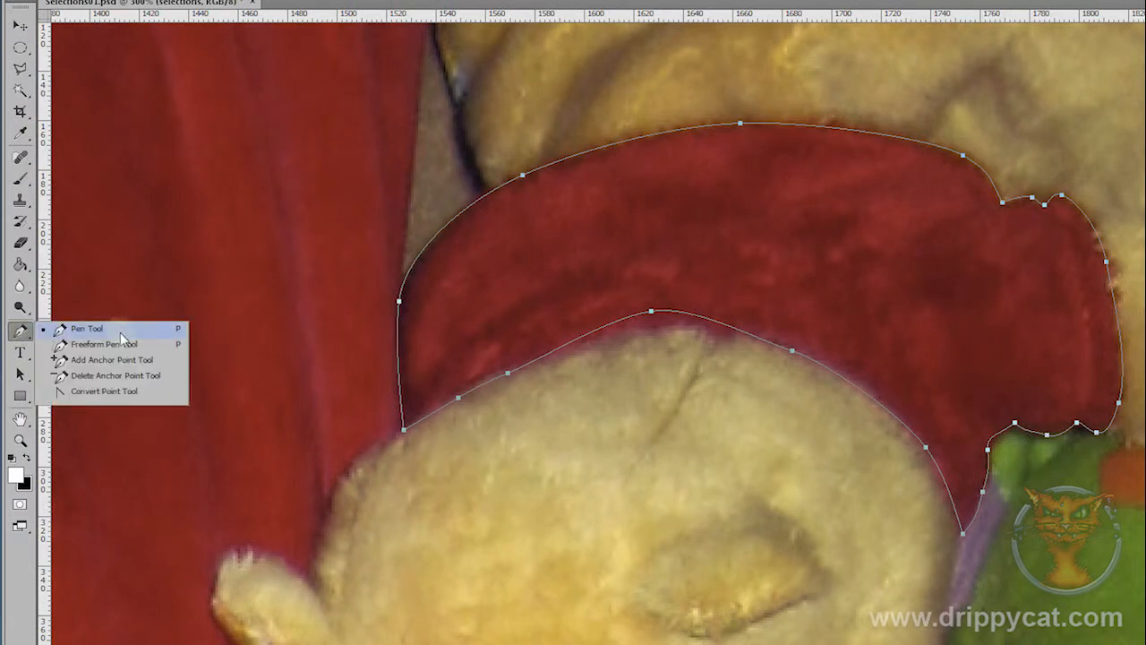
click(118, 377)
click(508, 374)
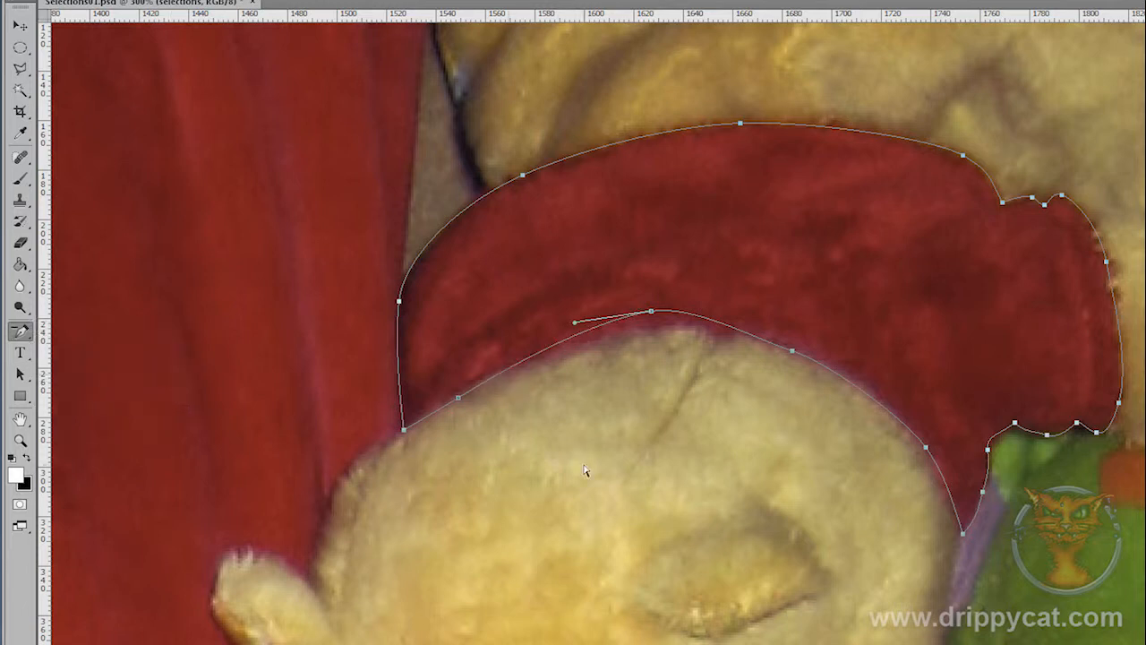
Move the inner-edge peak anchor down onto the head's outline with the Direct Selection tool and lengthen its right handle to fit the curve.
click(21, 377)
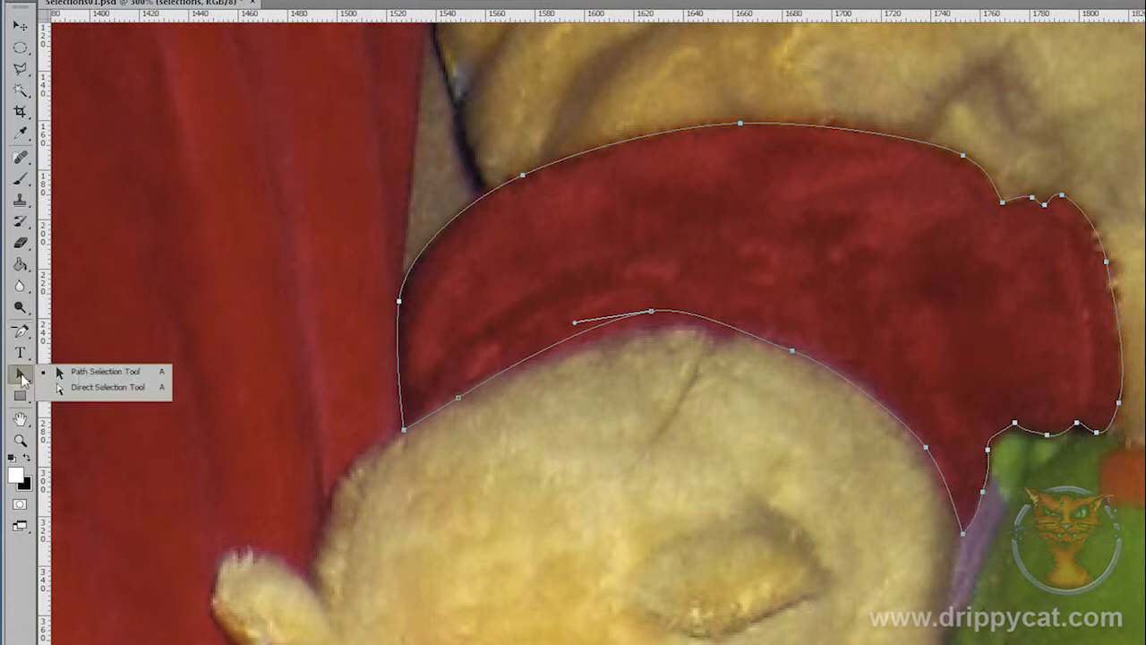
click(106, 389)
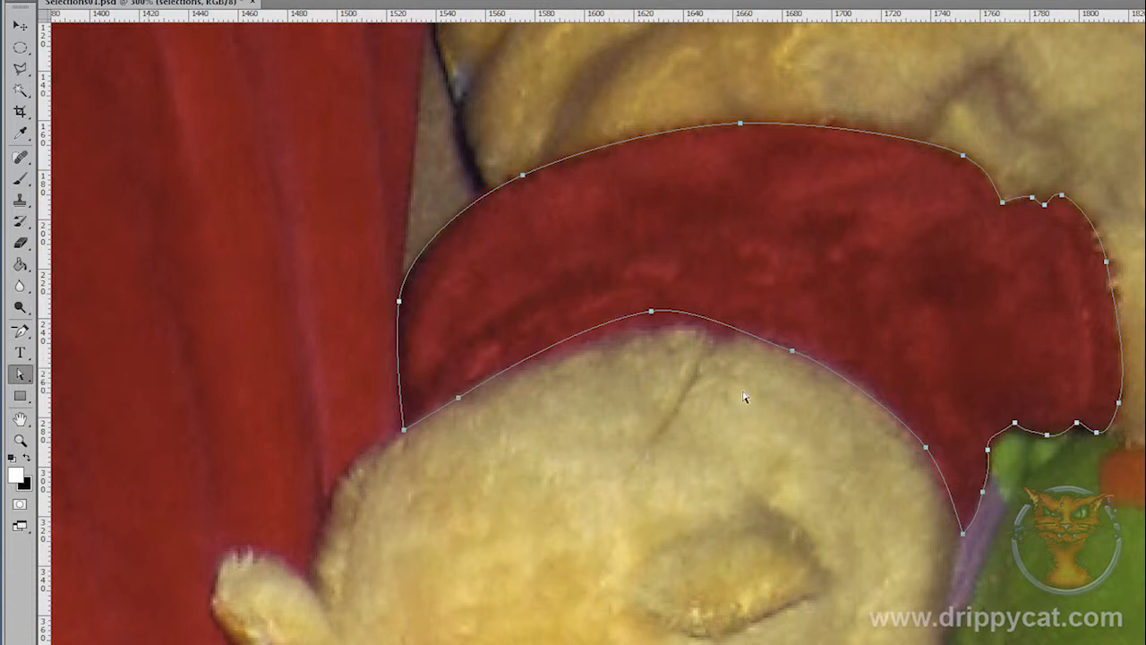
click(652, 312)
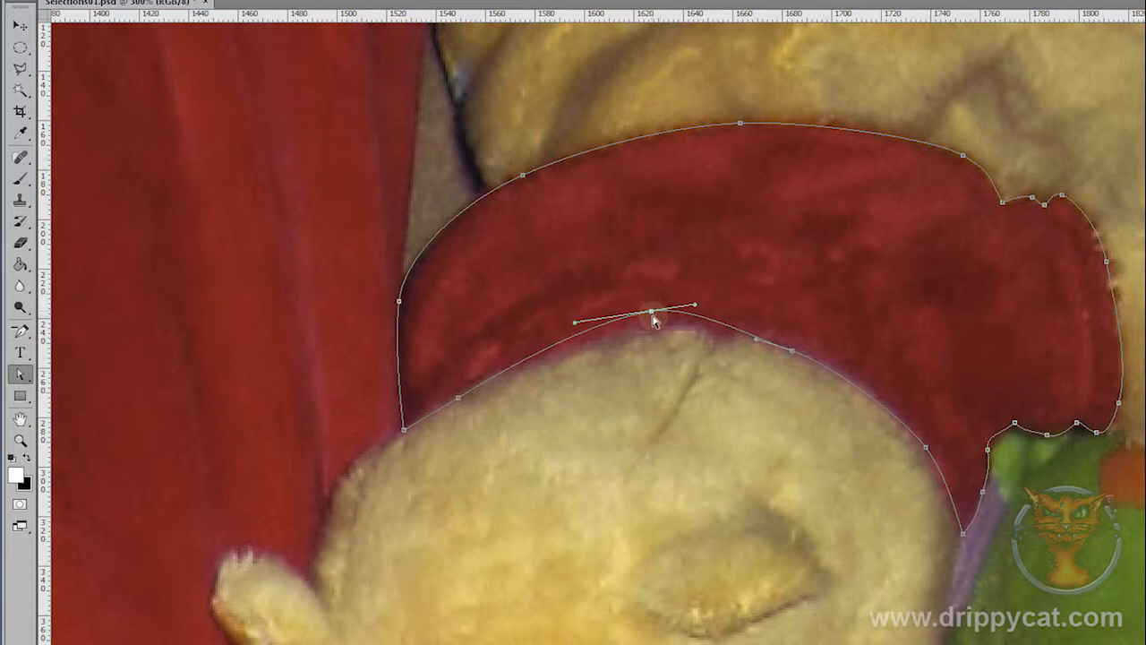
drag(653, 315, 629, 335)
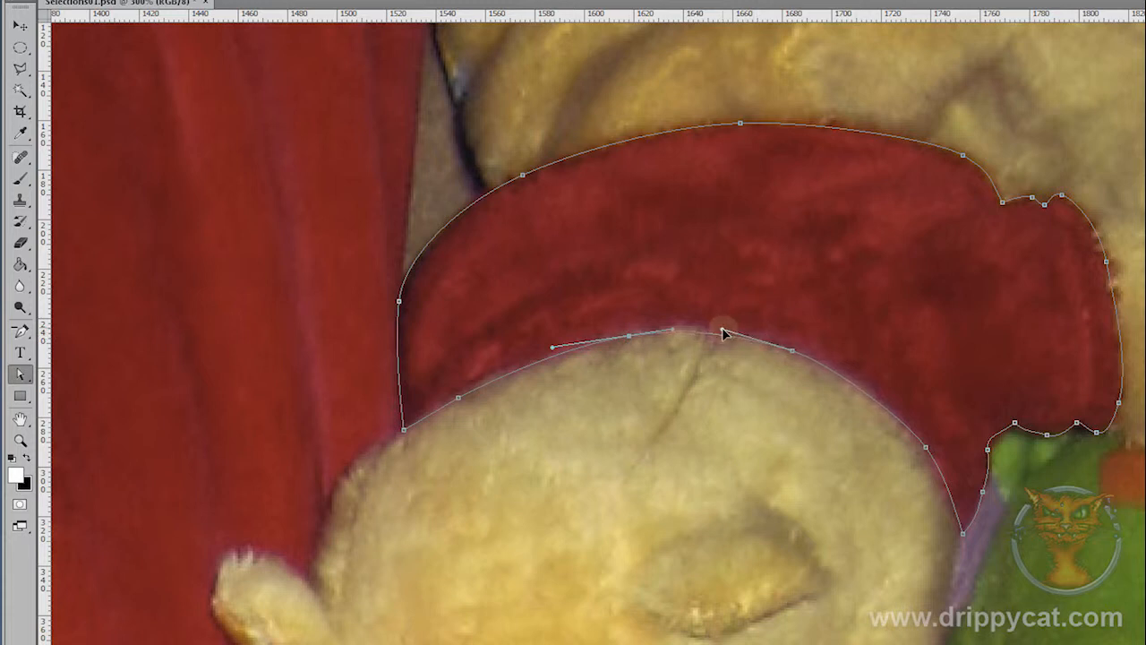
drag(674, 329, 686, 325)
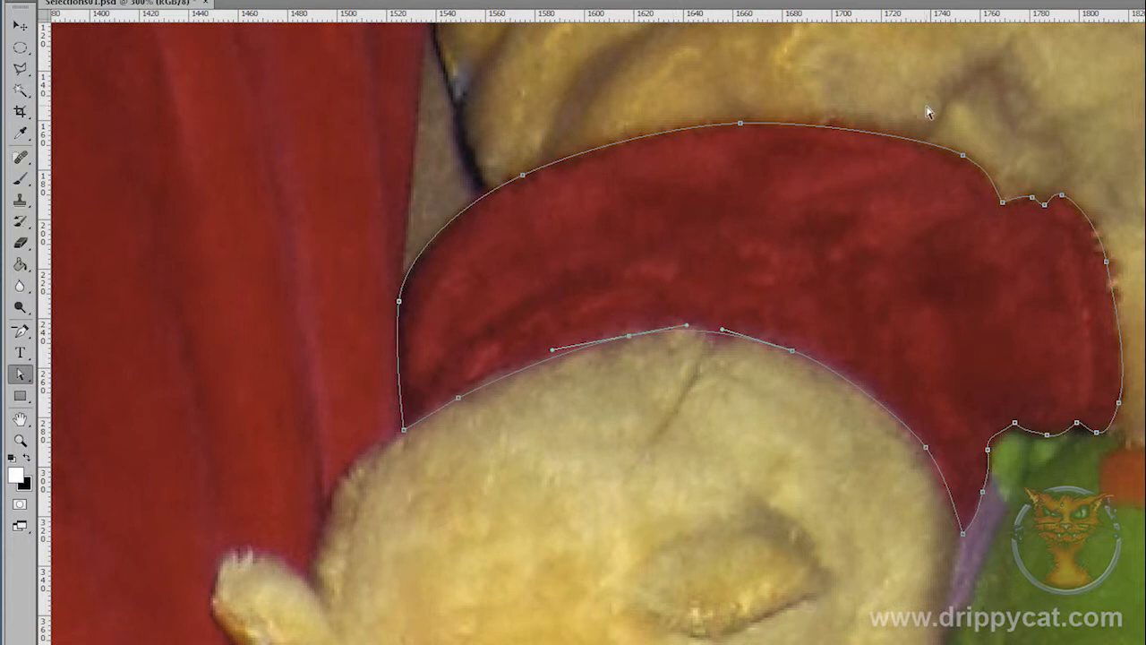
Lengthen both handles of the top-centre anchor to fit the collar's upper edge, and move the right-edge anchor slightly down.
click(740, 122)
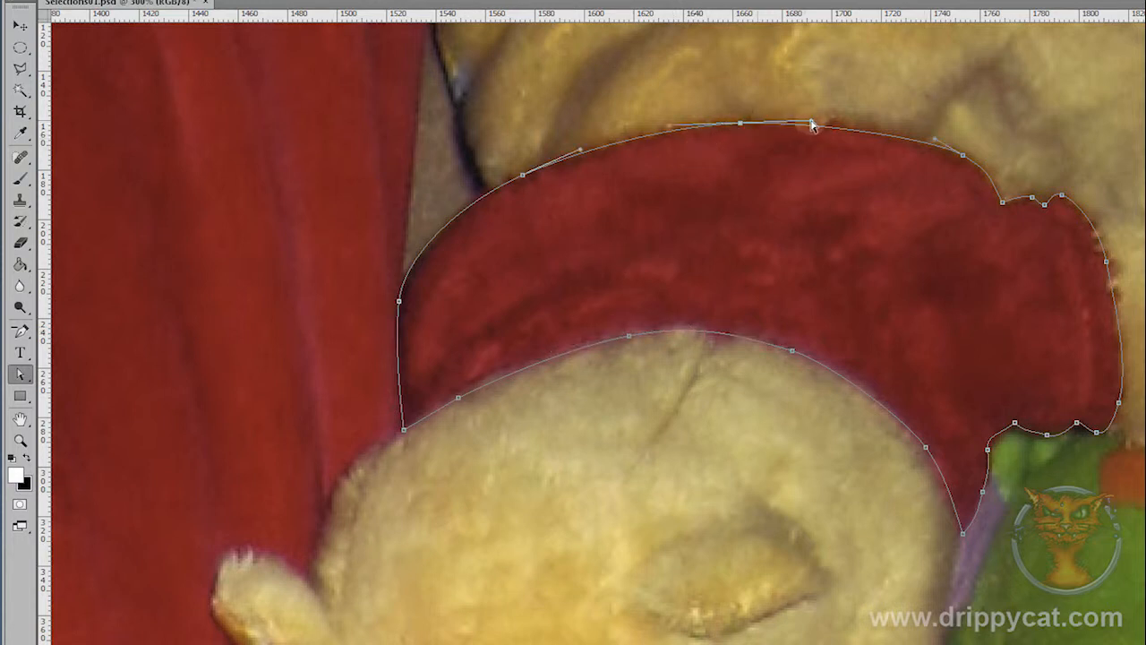
drag(815, 124, 842, 110)
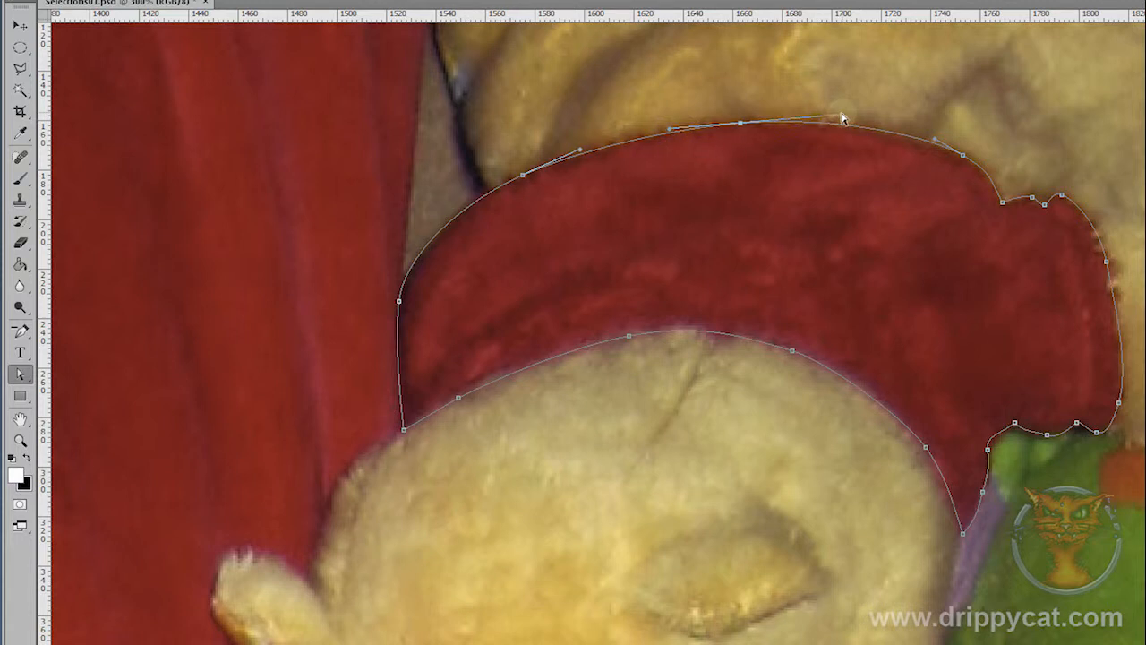
drag(670, 132, 641, 130)
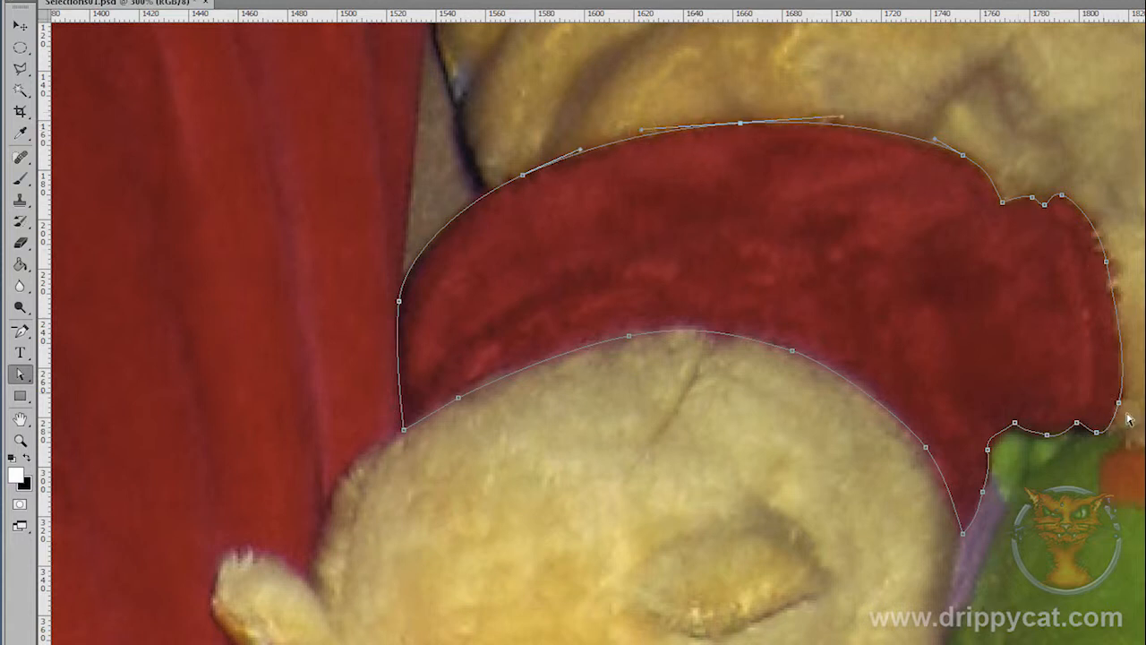
click(1109, 267)
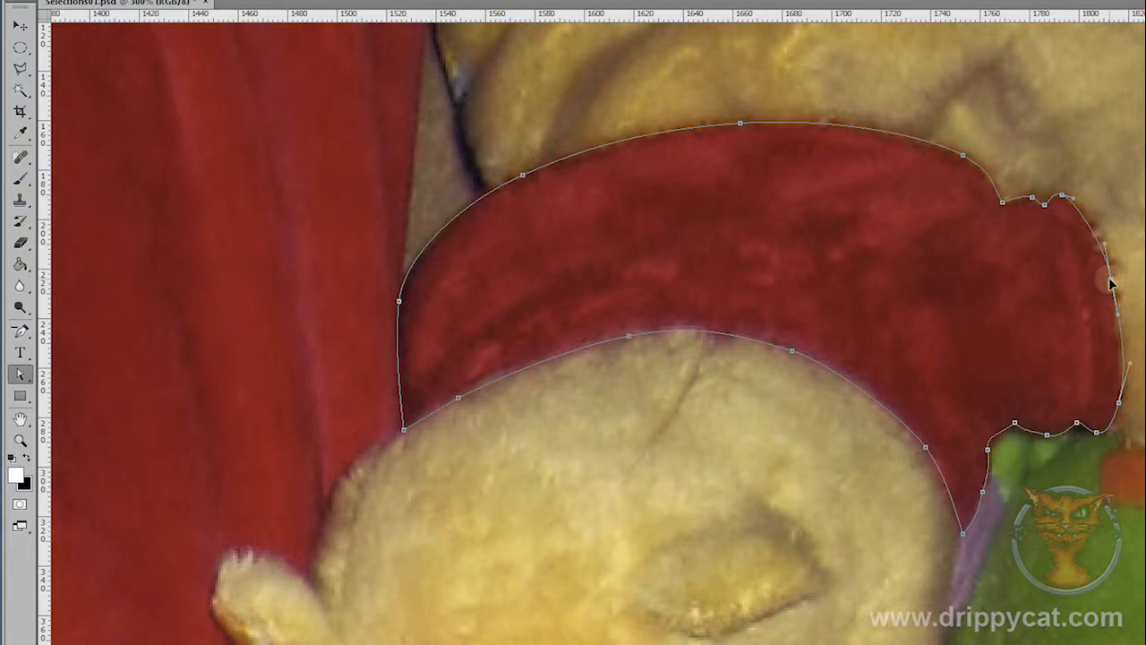
Pull the inner-edge anchor nearest the lower-left corner up into the collar and make it a smooth point with the Convert Point tool.
drag(460, 400, 451, 331)
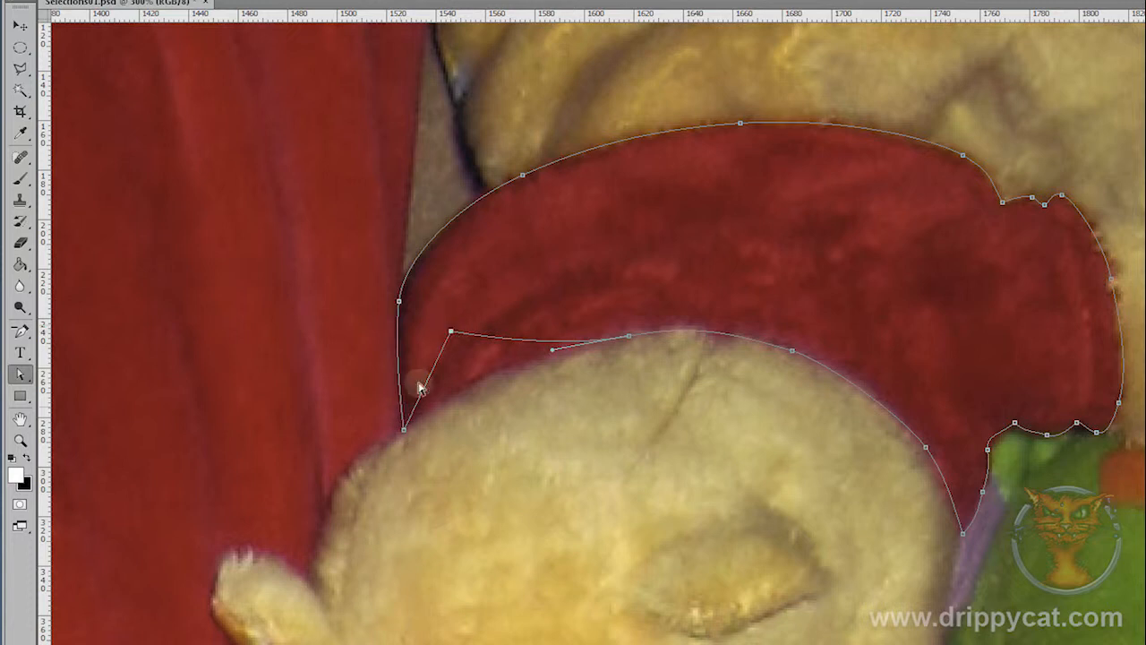
click(19, 373)
drag(22, 331, 122, 403)
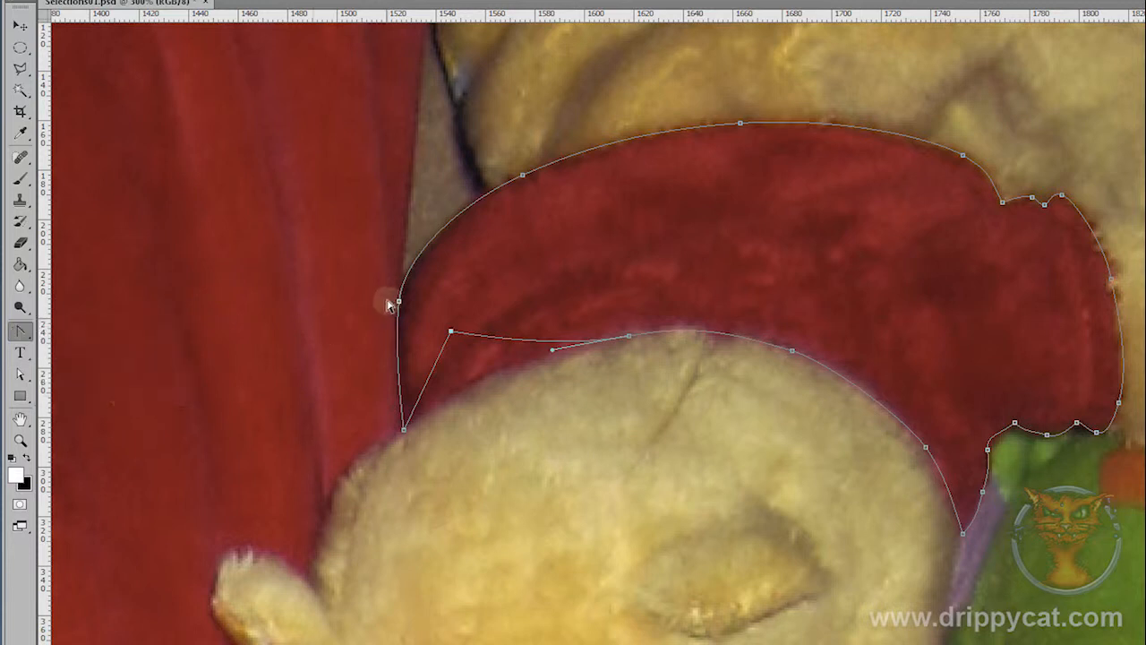
click(450, 332)
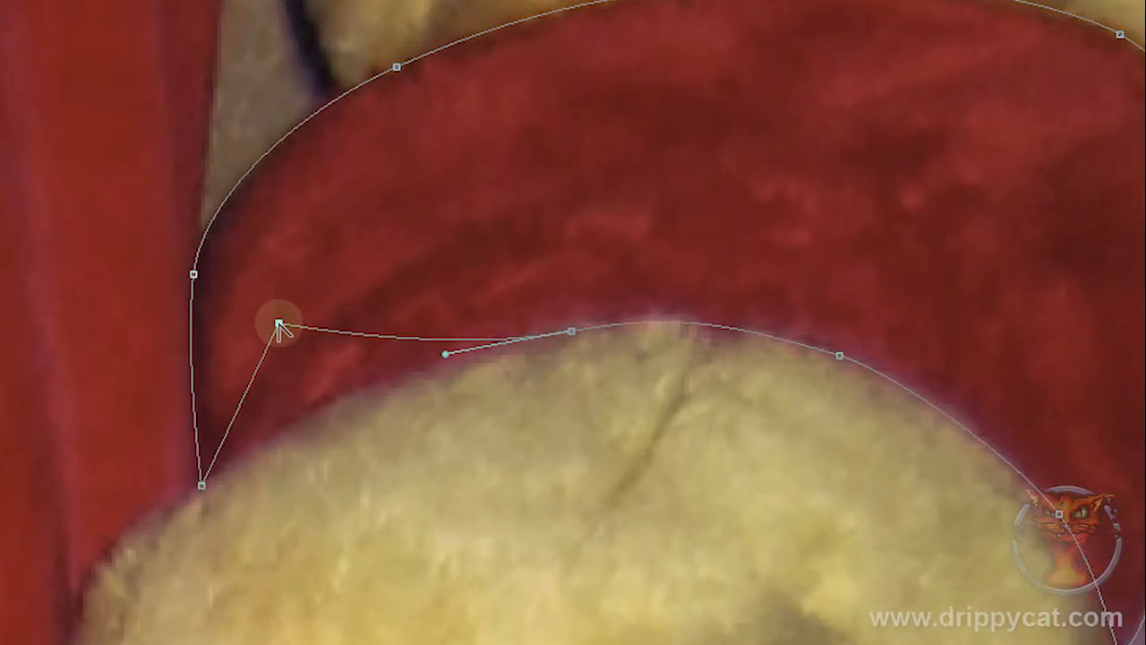
drag(278, 324, 226, 354)
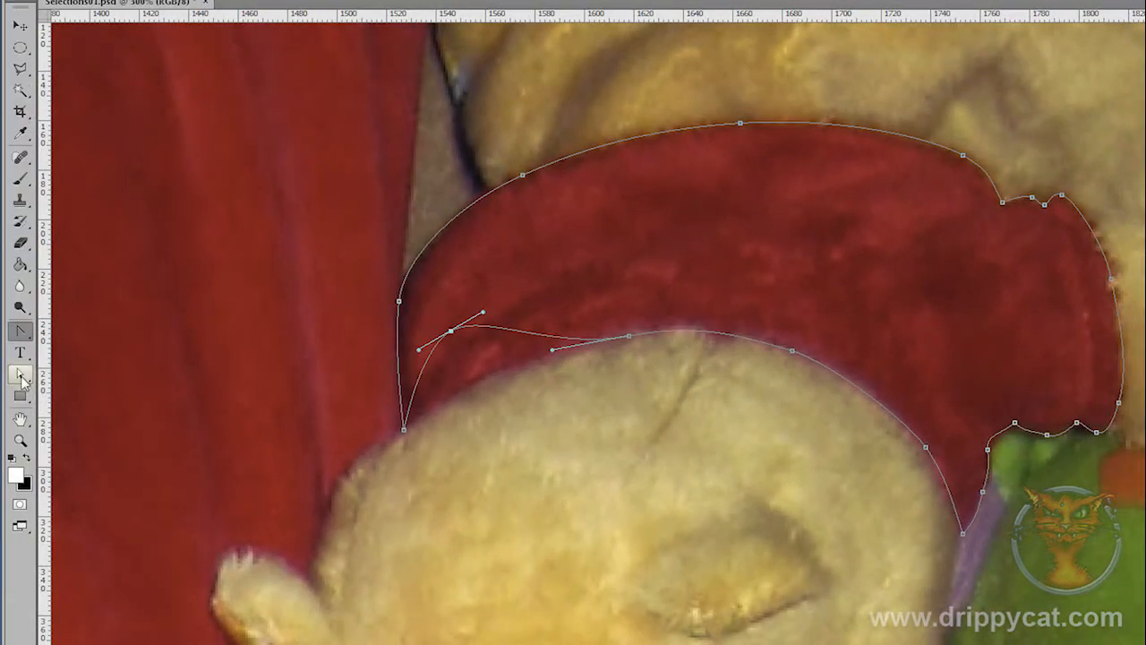
Move the smoothed anchor back down onto the boundary between the collar and the bear's head with the Direct Selection tool.
click(20, 373)
click(451, 334)
drag(450, 330, 477, 382)
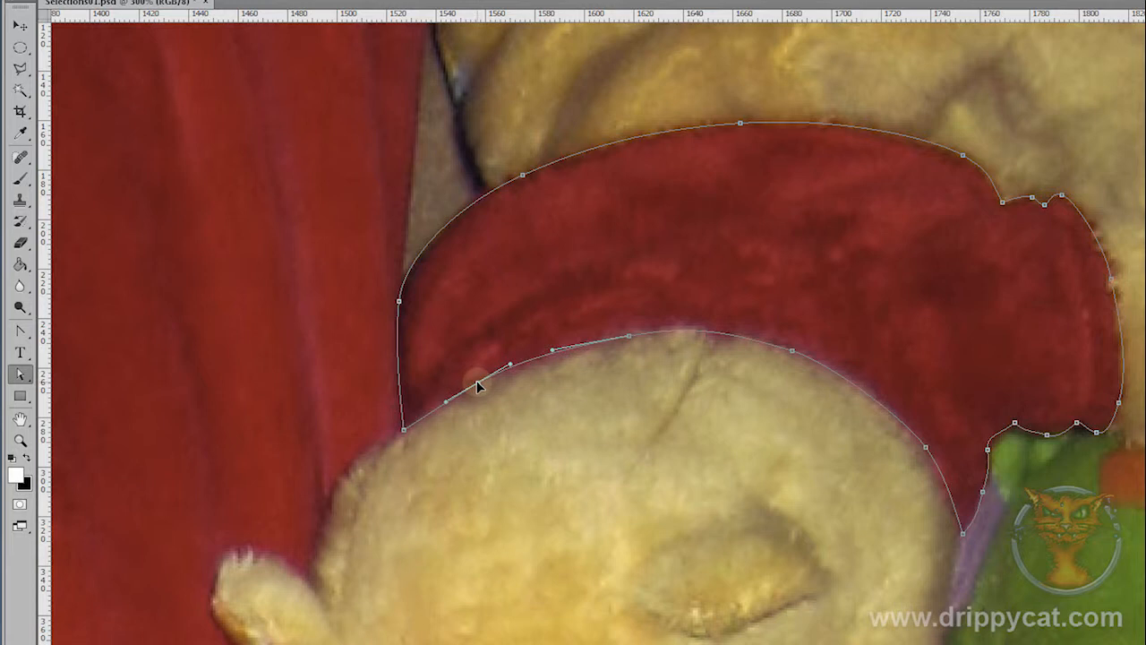
Deselect the path's anchors and load the collar's work path as a selection.
click(948, 308)
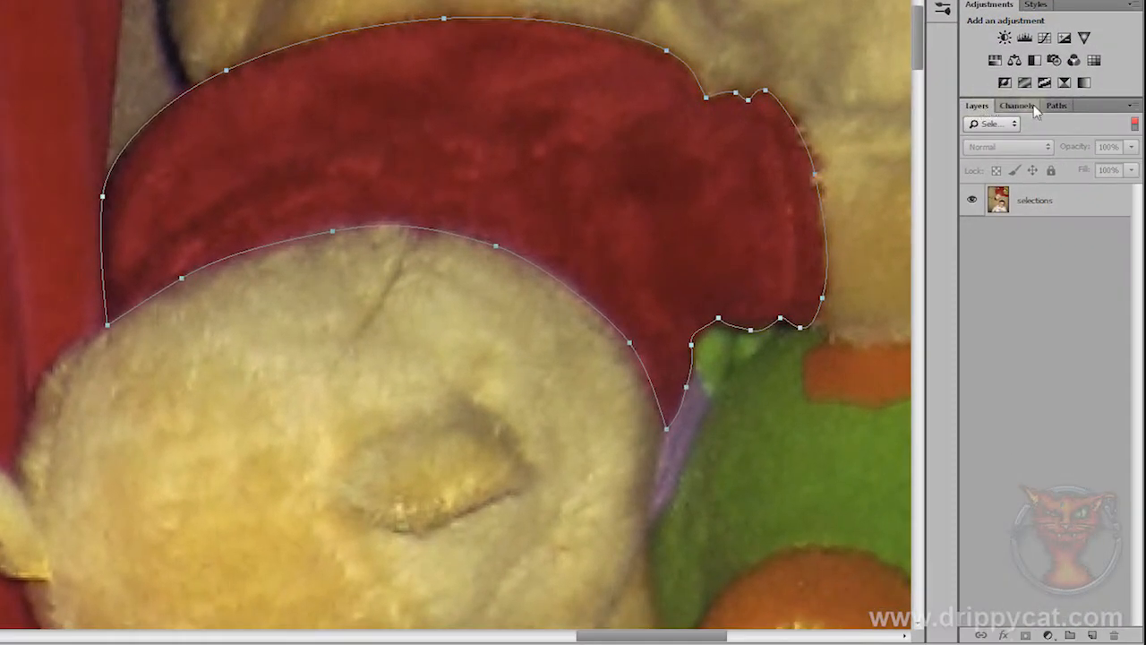
click(1058, 105)
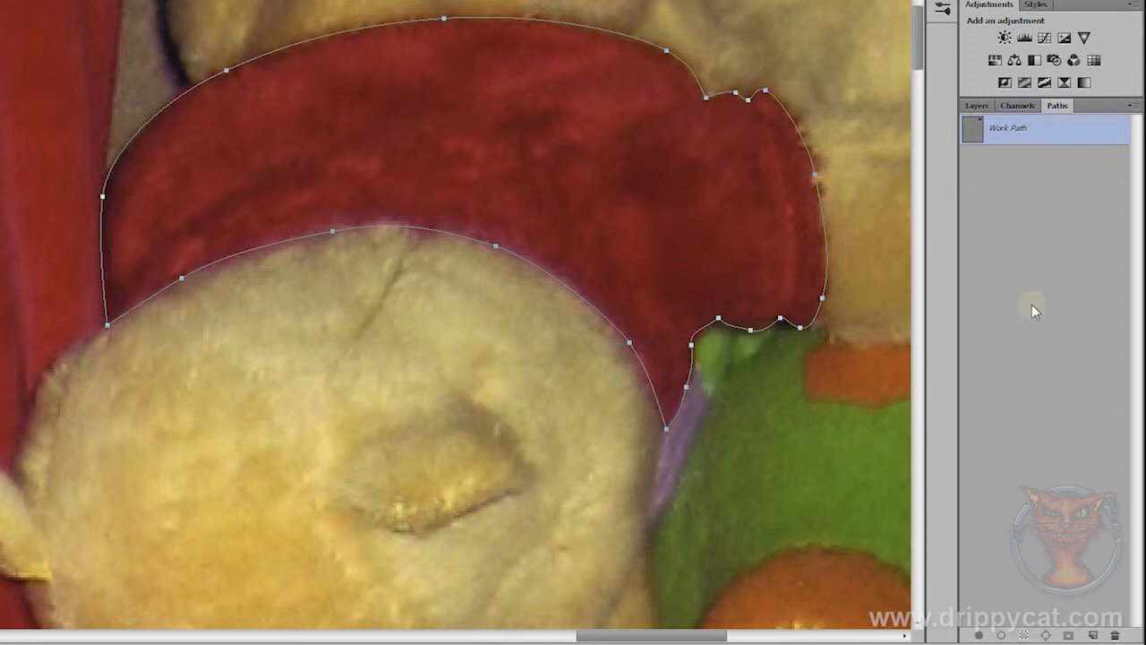
click(1024, 636)
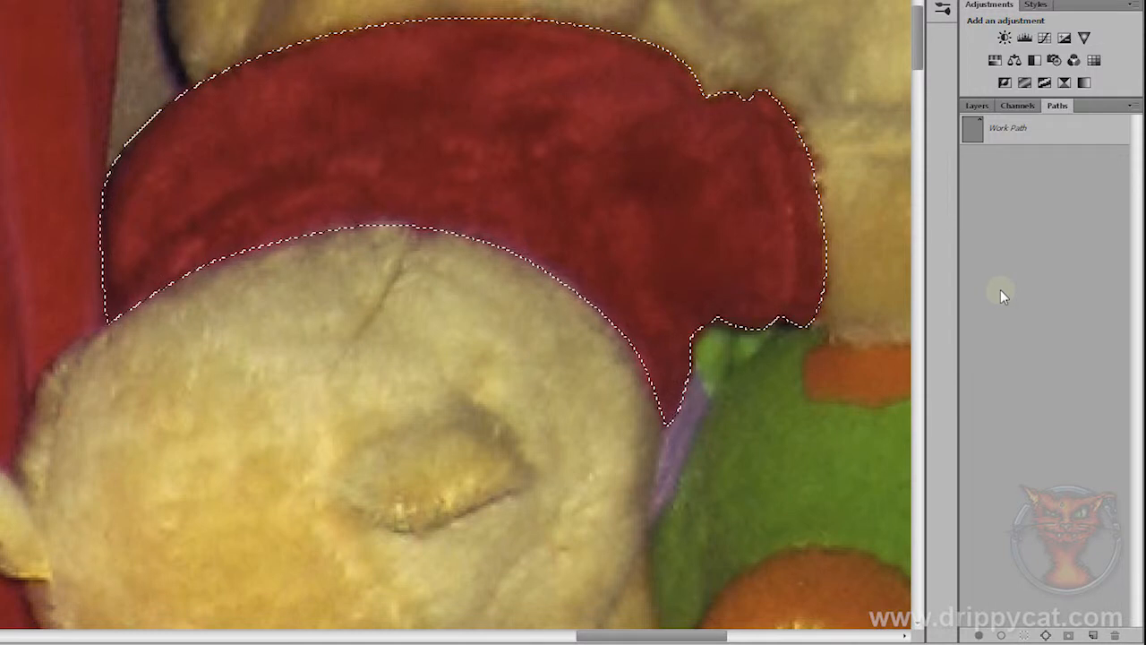
Save the collar selection as a new alpha channel and name it "teddy sacrf".
click(1022, 105)
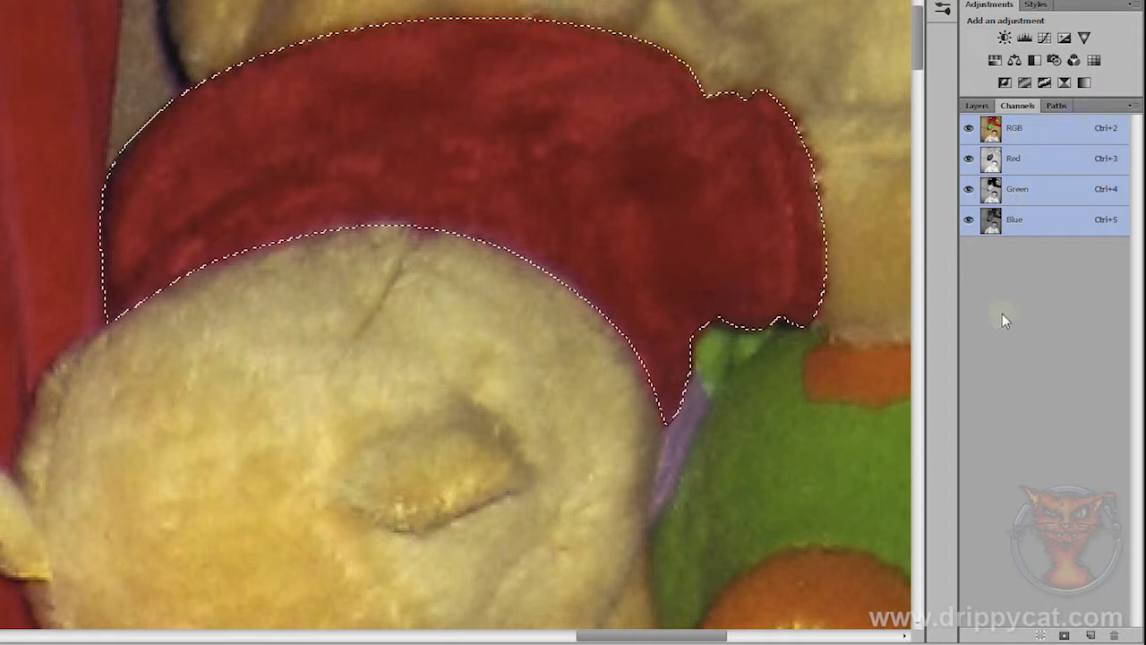
click(1065, 635)
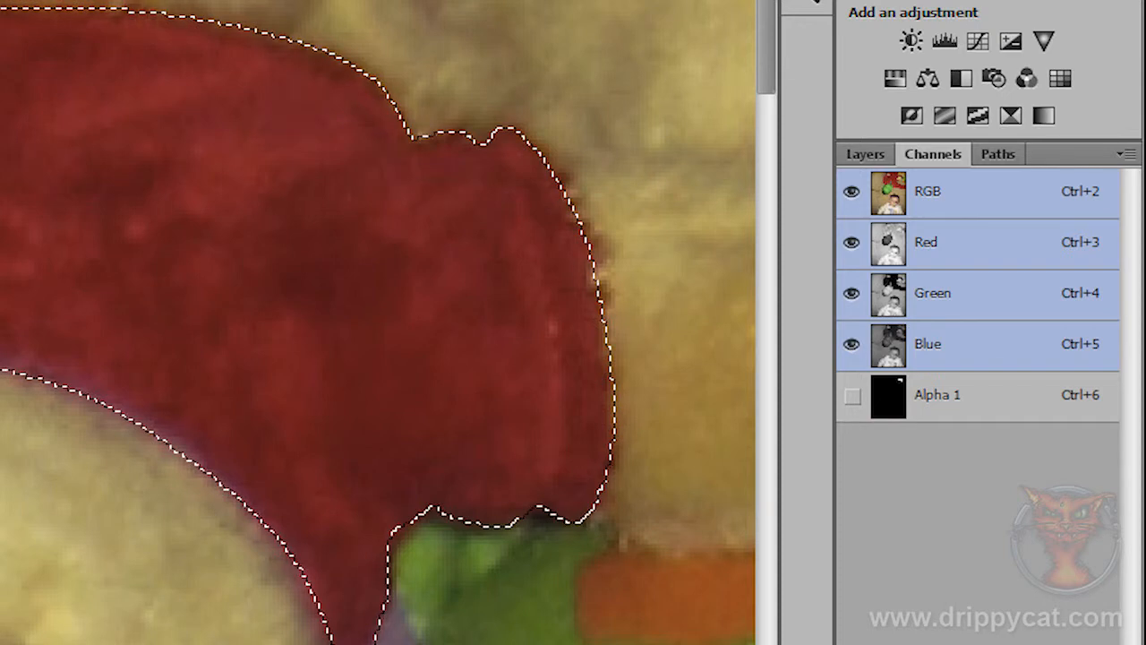
double_click(945, 401)
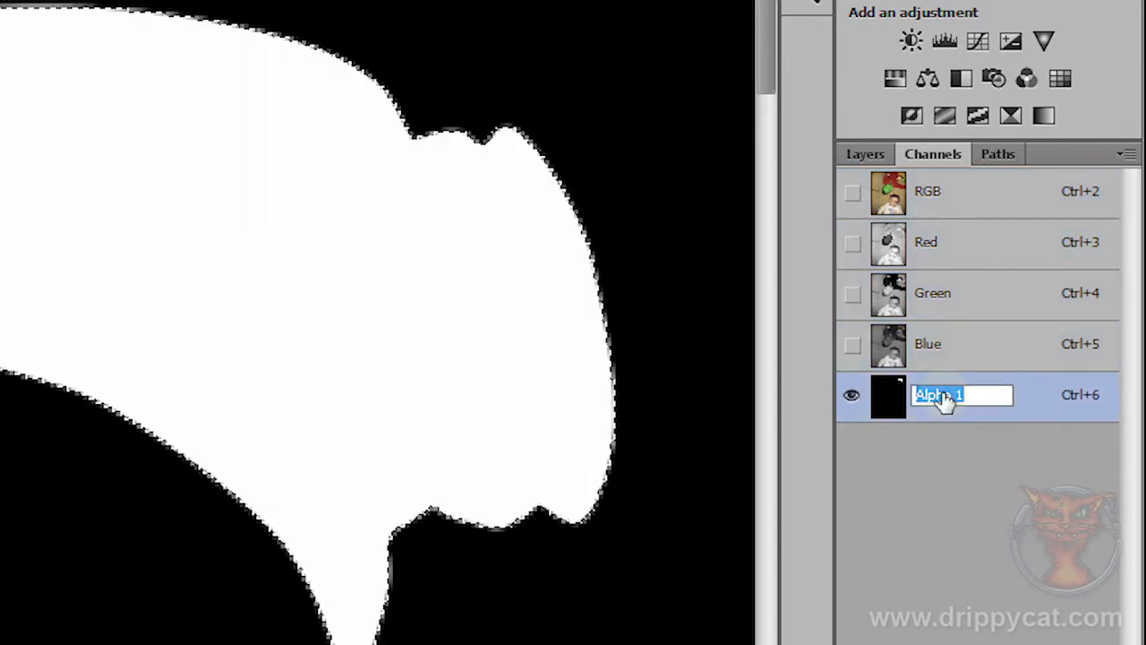
text(teddy sacr)
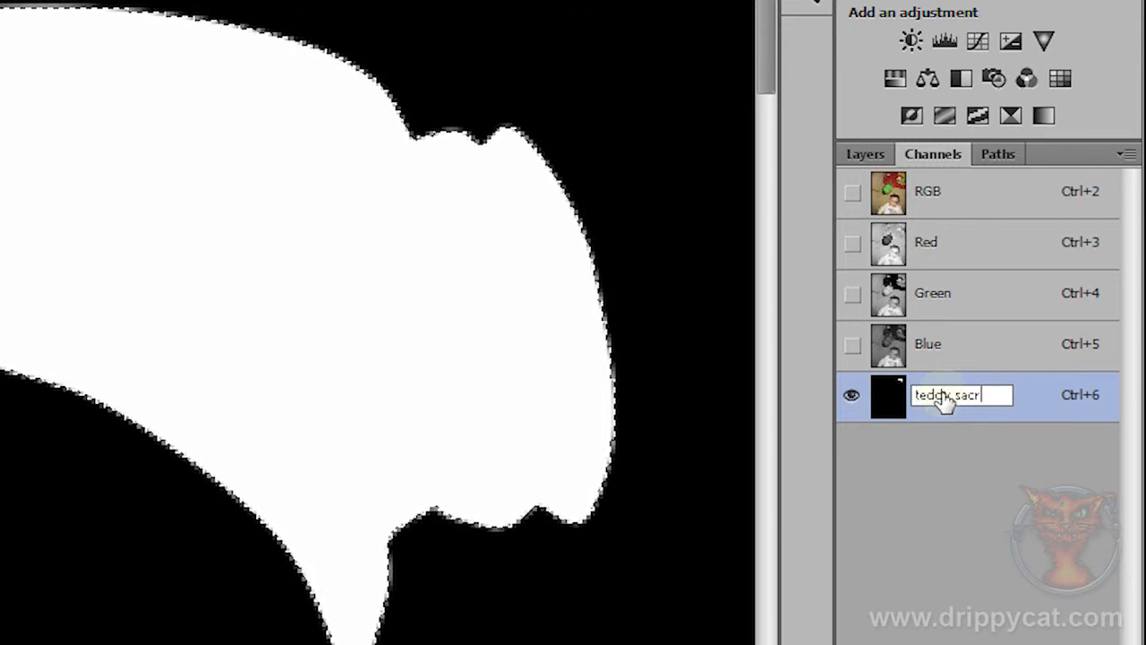
text(f)
key(Return)
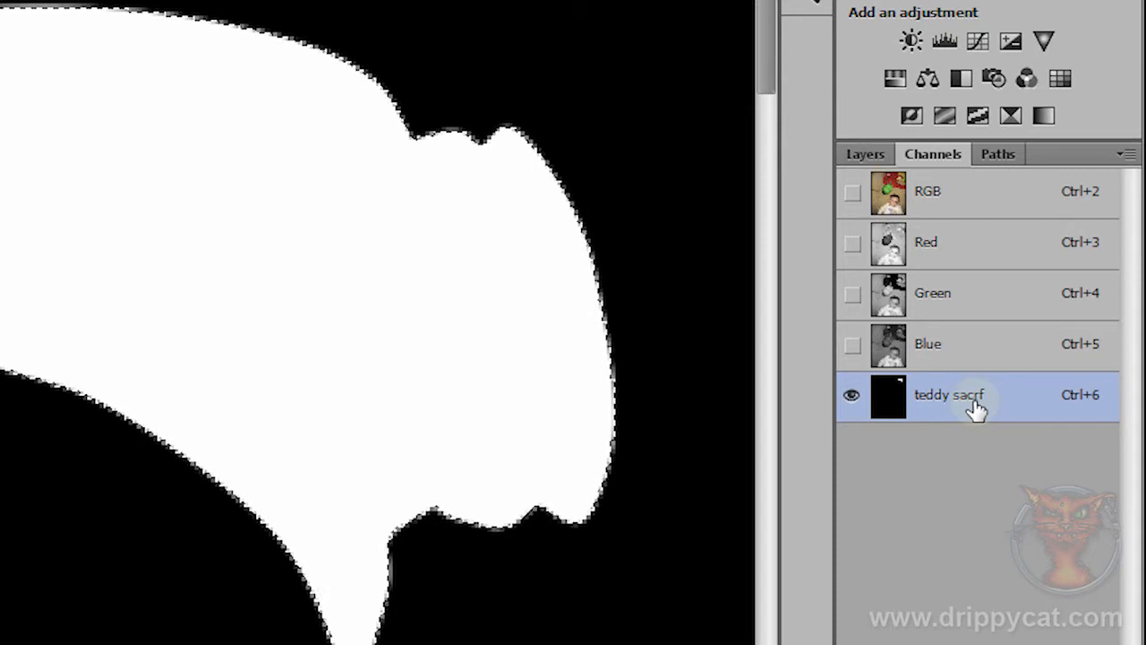
Correct the new alpha channel's name to "teddy scarf".
double_click(976, 403)
drag(961, 396, 1000, 397)
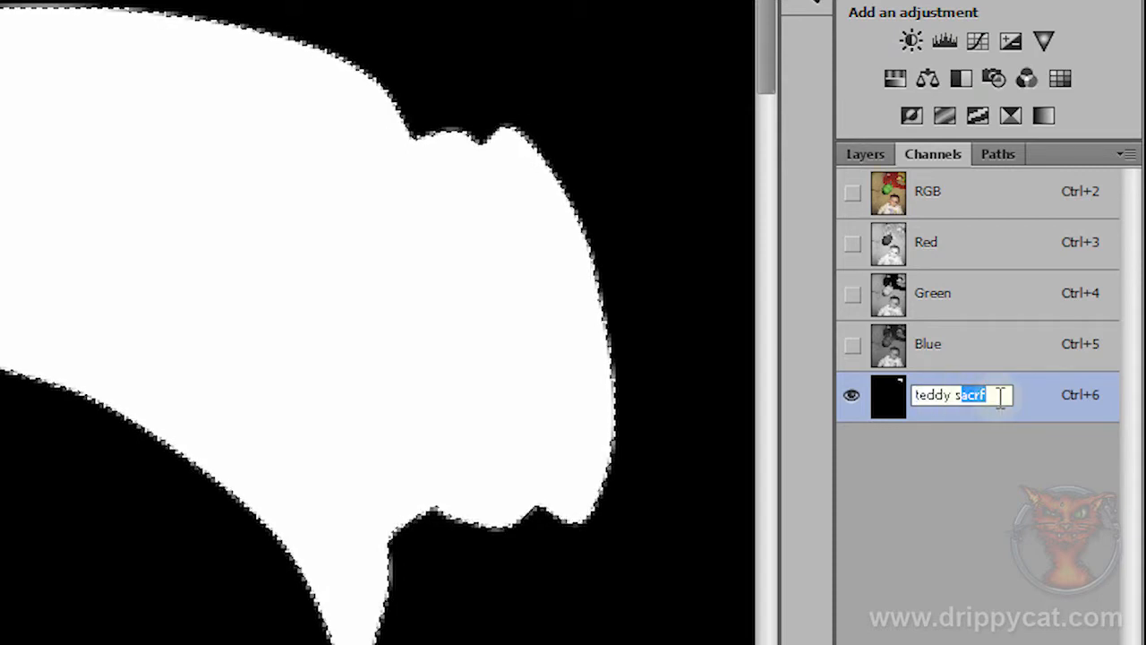
text(car)
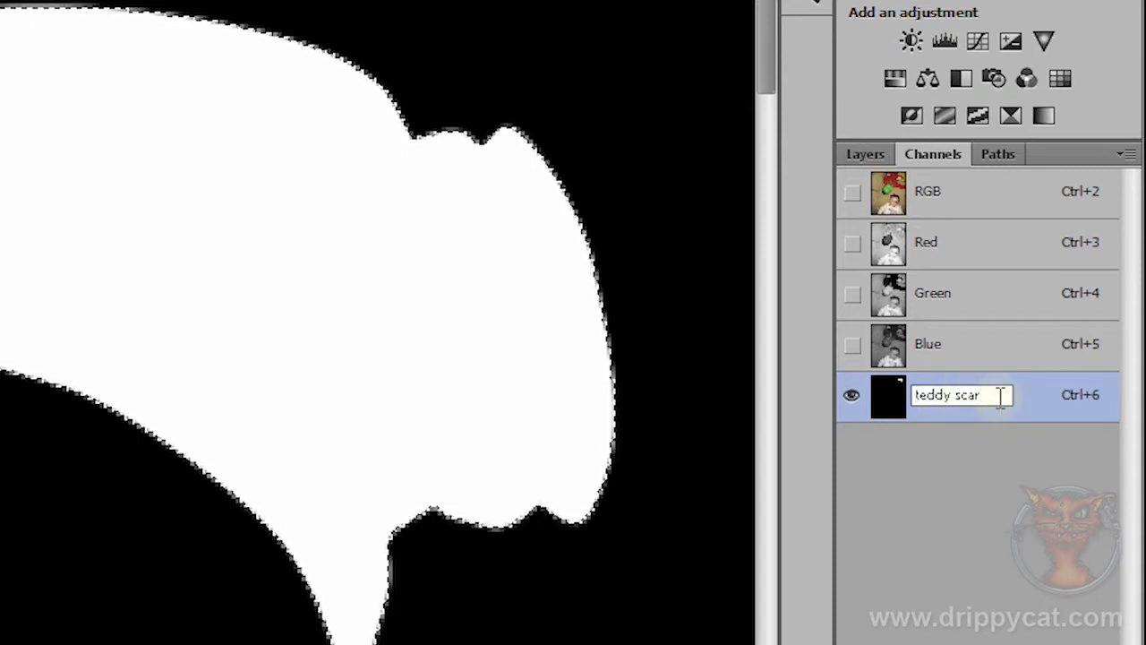
text(f)
key(Return)
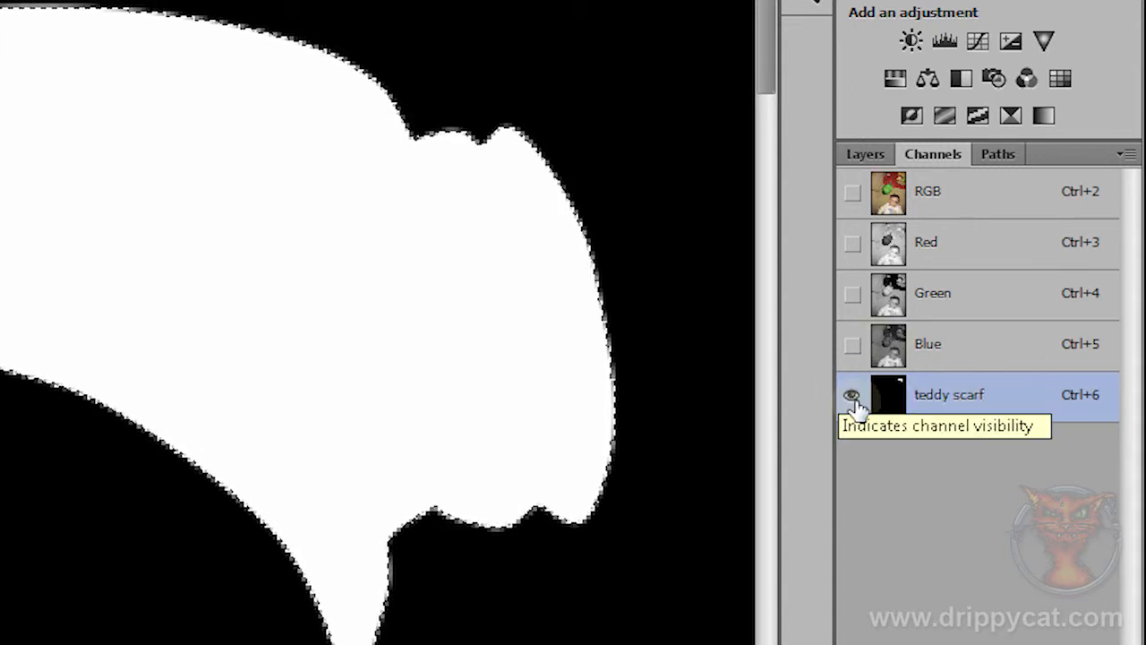
Show the Blue, Green and Red channels together with the teddy scarf mask, and hide the teddy scarf channel.
click(851, 344)
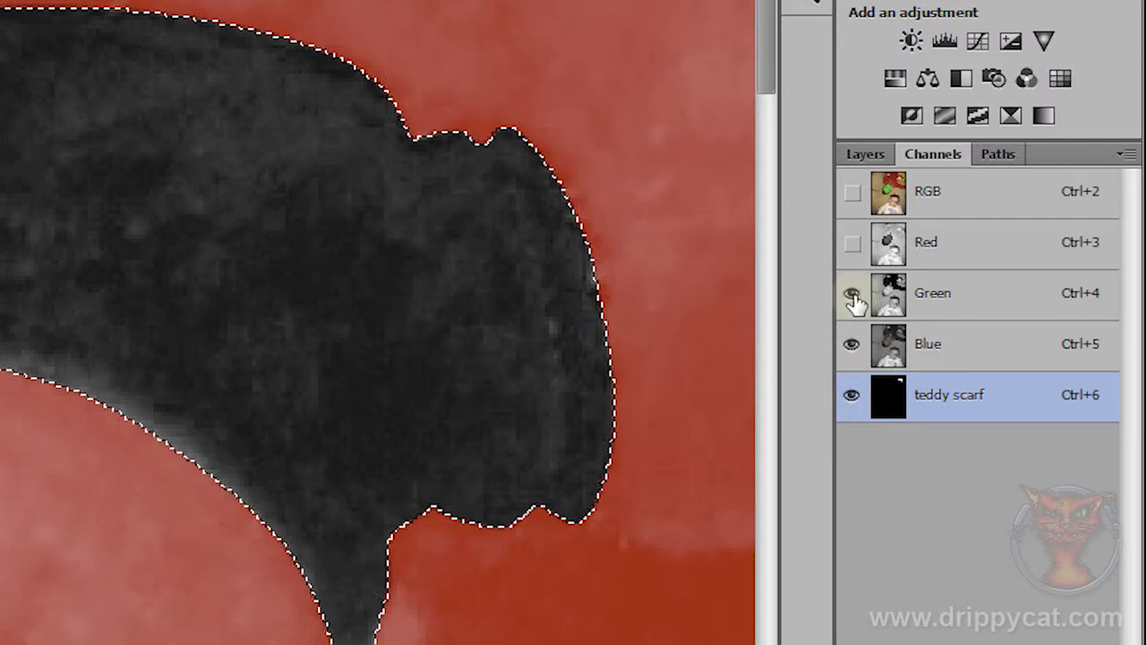
click(852, 293)
click(851, 242)
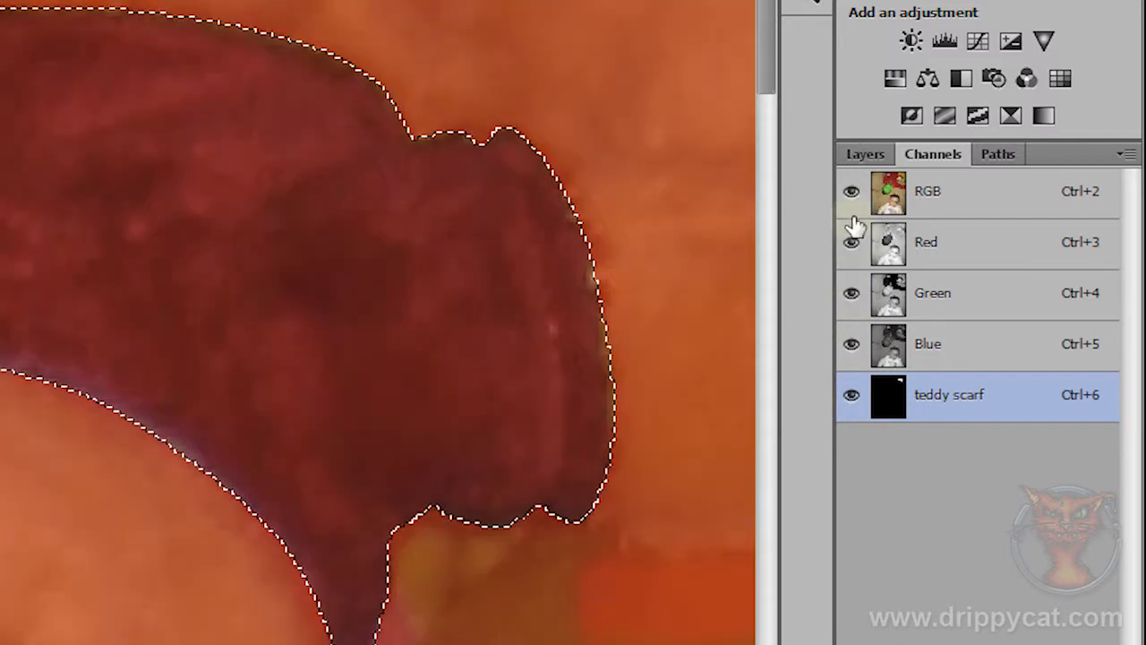
click(852, 395)
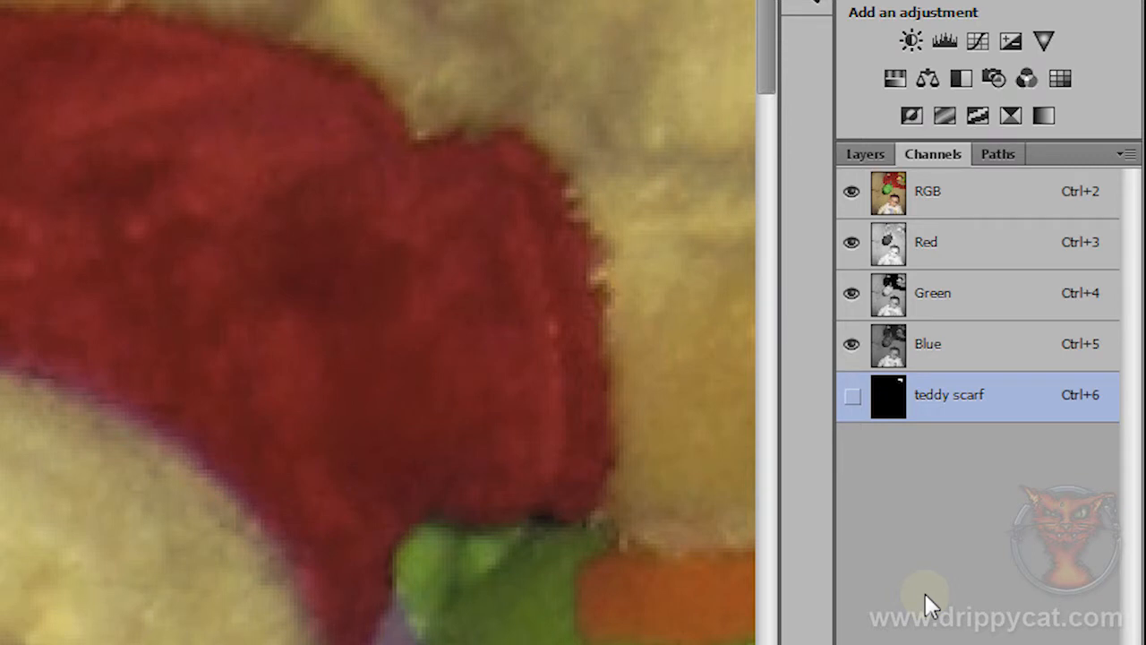
Show the teddy scarf channel, load it as a selection and hide its overlay again.
click(851, 395)
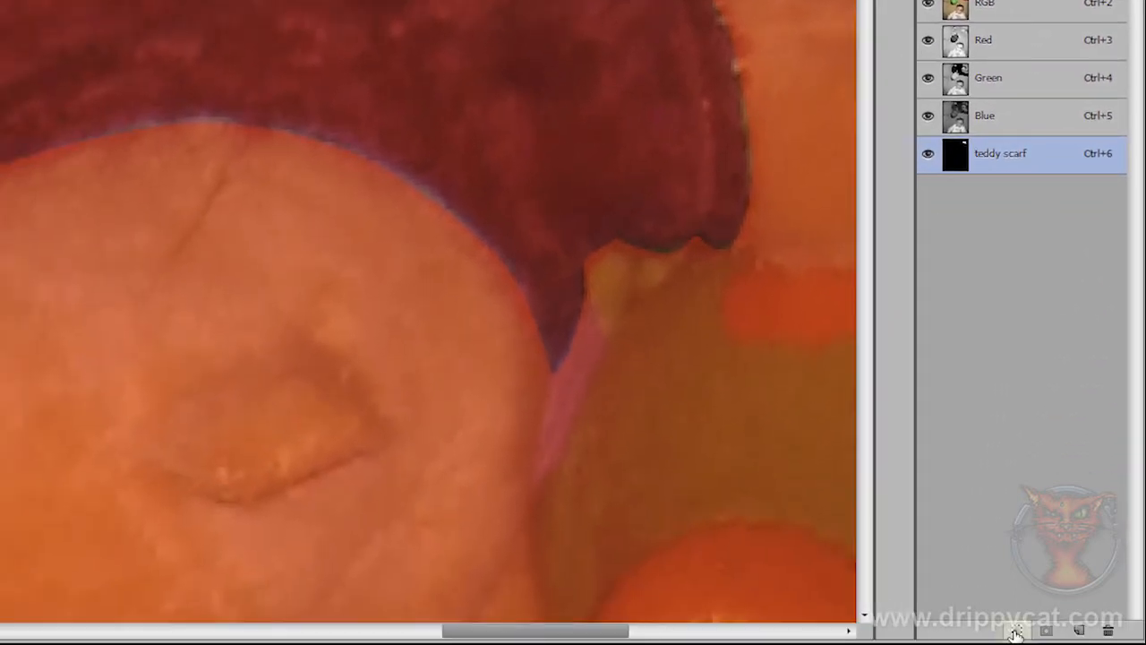
click(1017, 634)
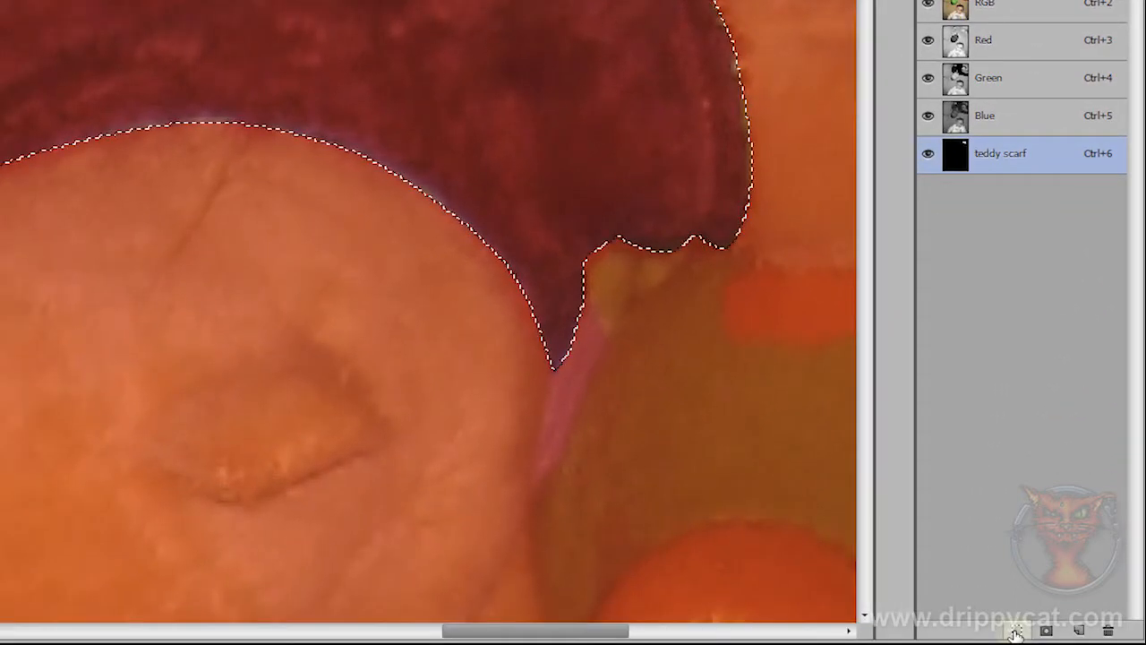
click(928, 155)
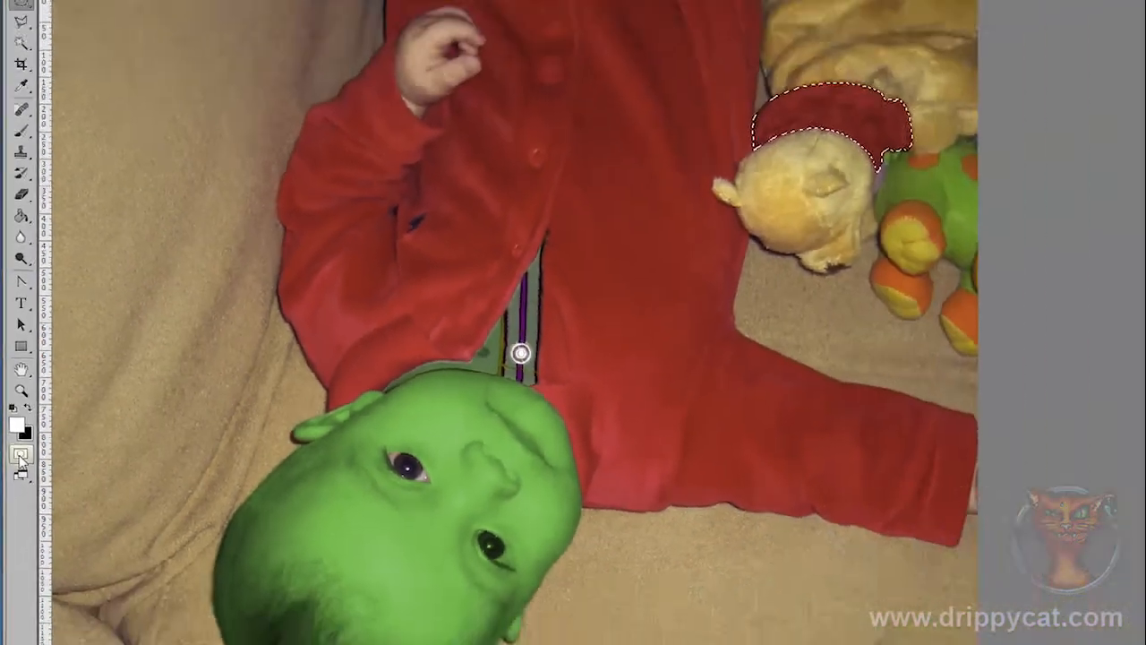
Enter Quick Mask mode and mask out the collar's lower middle area with a black 25 px brush.
click(20, 456)
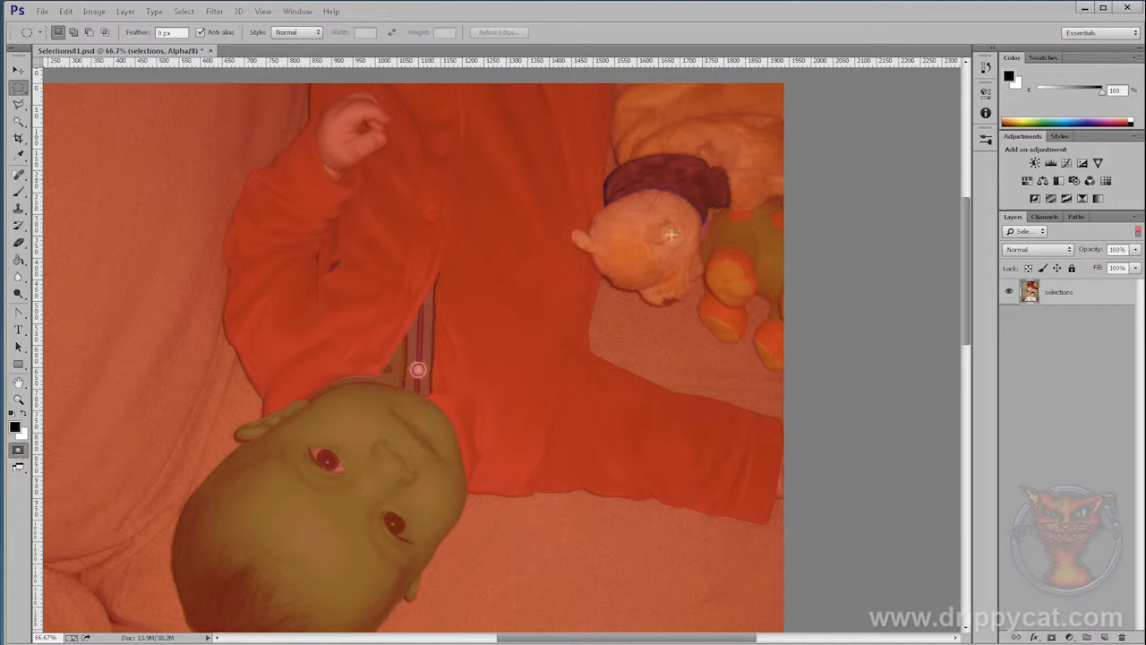
click(19, 400)
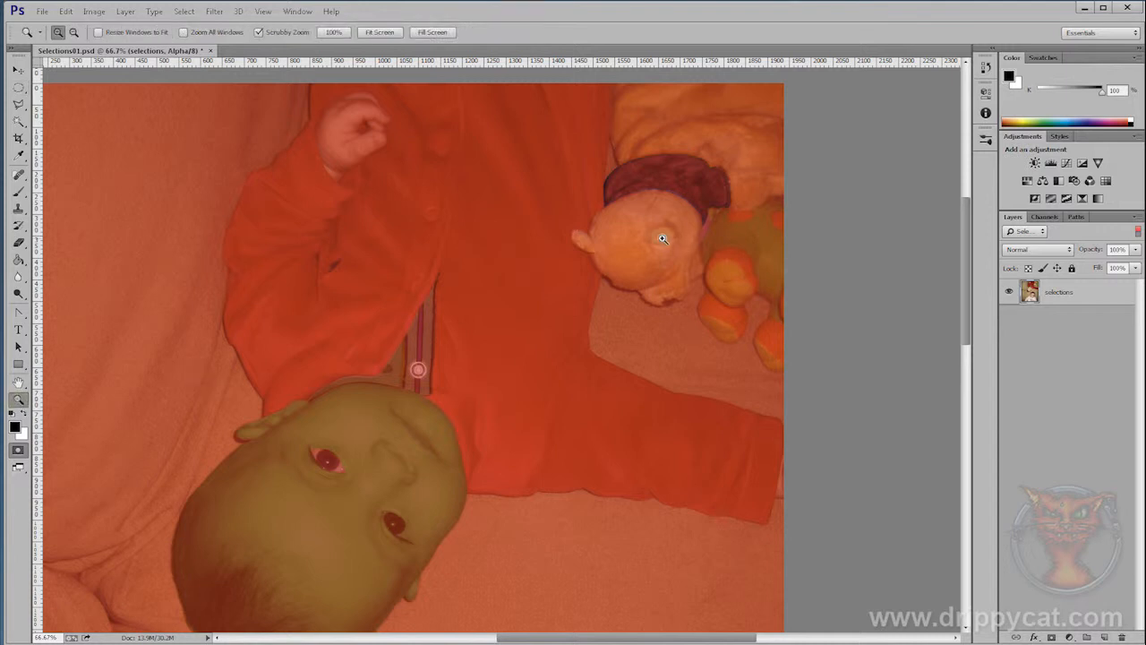
click(673, 188)
click(673, 190)
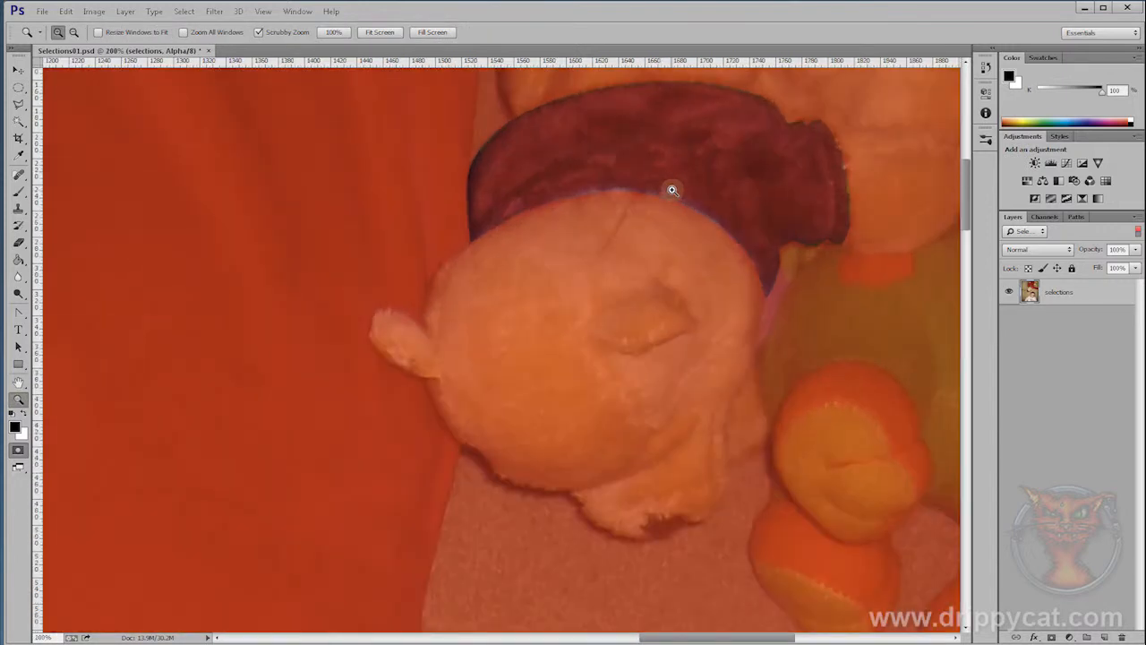
drag(672, 221, 687, 271)
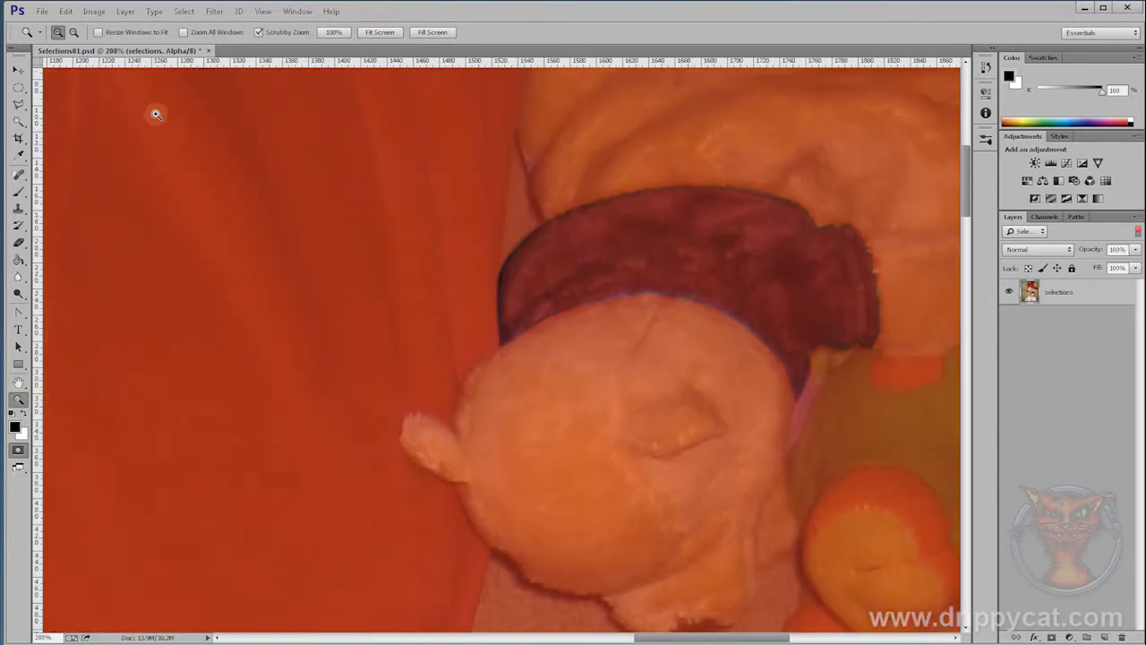
click(18, 192)
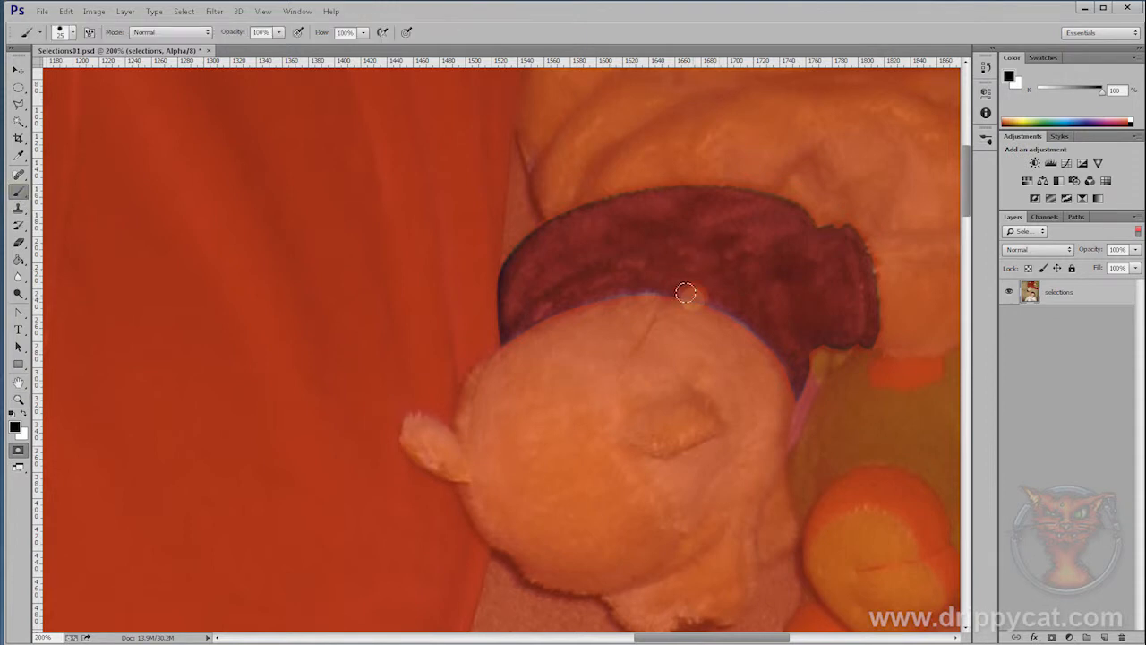
mouse_move(673, 301)
mouse_down()
mouse_move(730, 266)
mouse_move(697, 287)
mouse_move(738, 305)
mouse_move(689, 317)
mouse_move(727, 294)
mouse_move(702, 292)
mouse_move(637, 308)
mouse_move(714, 287)
mouse_move(741, 303)
mouse_move(751, 343)
mouse_move(732, 287)
mouse_move(698, 284)
mouse_move(644, 308)
mouse_move(723, 266)
mouse_move(746, 311)
mouse_up()
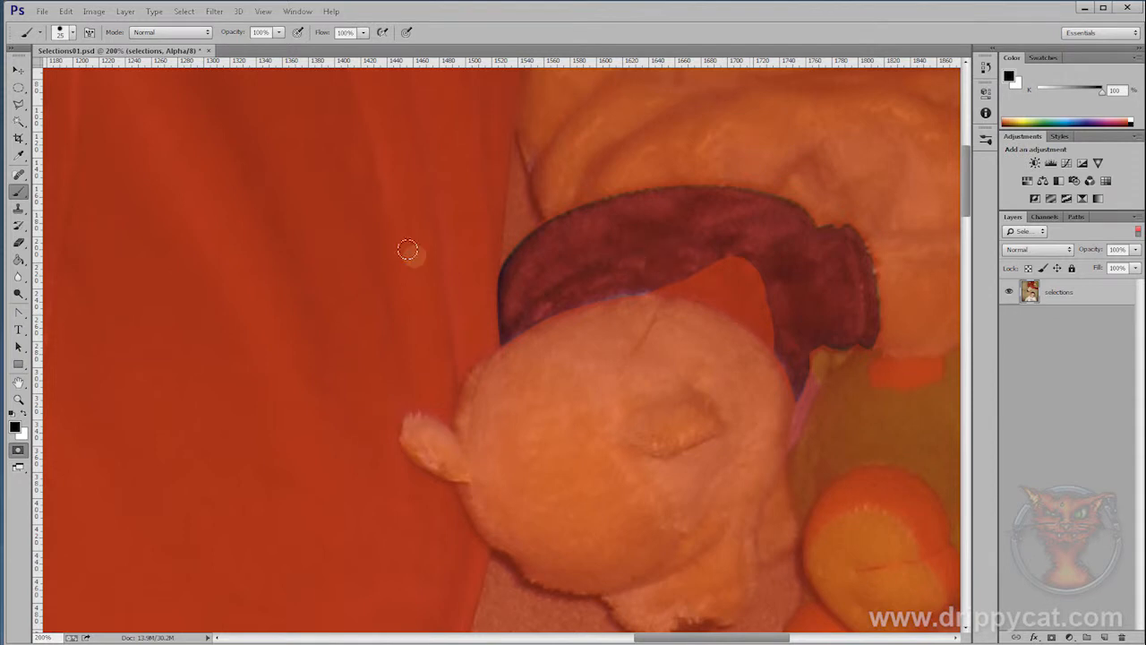
Switch to white and paint the bear's ear and the adjoining side of its head into the selection.
click(22, 413)
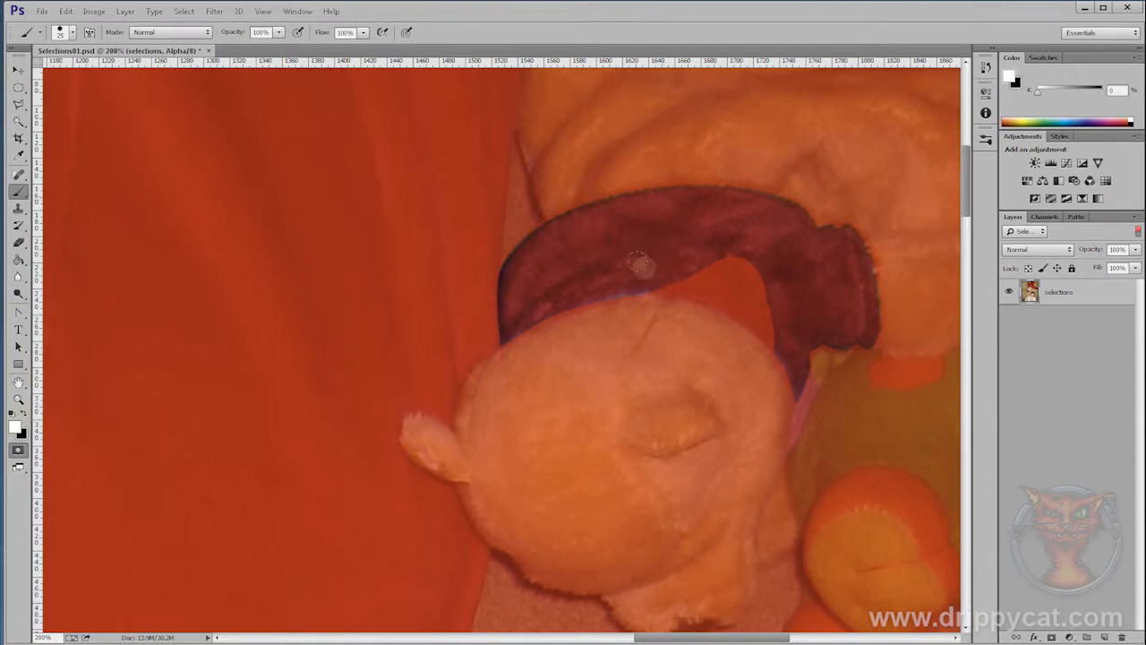
mouse_move(638, 302)
mouse_down()
mouse_move(606, 305)
mouse_move(586, 342)
mouse_move(617, 286)
mouse_move(582, 354)
mouse_move(610, 295)
mouse_move(567, 356)
mouse_move(583, 359)
mouse_move(603, 291)
mouse_move(559, 329)
mouse_move(623, 358)
mouse_move(607, 296)
mouse_up()
mouse_move(626, 287)
mouse_down()
mouse_move(621, 342)
mouse_move(589, 380)
mouse_move(538, 346)
mouse_move(579, 293)
mouse_move(542, 340)
mouse_move(544, 379)
mouse_move(606, 401)
mouse_move(635, 354)
mouse_move(624, 287)
mouse_move(549, 333)
mouse_move(541, 311)
mouse_move(548, 329)
mouse_move(486, 363)
mouse_move(466, 395)
mouse_move(463, 444)
mouse_move(514, 429)
mouse_move(537, 350)
mouse_move(469, 439)
mouse_move(514, 421)
mouse_move(496, 450)
mouse_move(460, 452)
mouse_move(408, 430)
mouse_move(482, 508)
mouse_move(529, 531)
mouse_move(537, 478)
mouse_move(504, 481)
mouse_move(513, 503)
mouse_move(627, 464)
mouse_move(671, 423)
mouse_up()
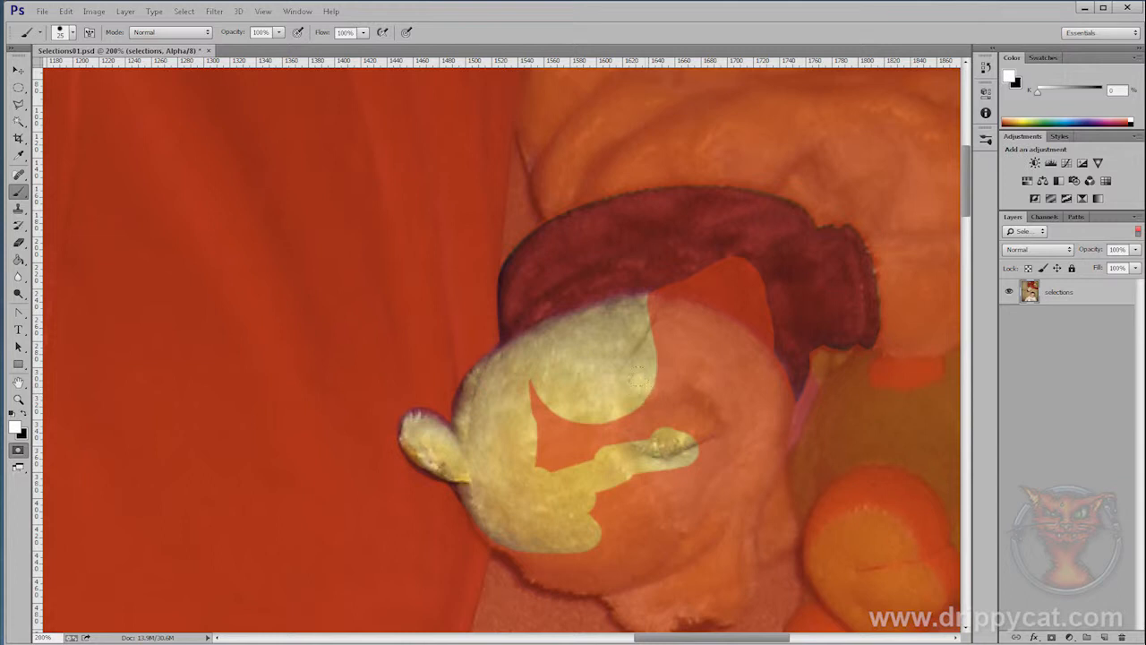
Enlarge the brush to 107 px and paint the rest of the bear's face and the masked collar area back in.
mouse_move(625, 369)
mouse_down()
mouse_move(690, 392)
mouse_move(708, 387)
mouse_move(638, 383)
mouse_move(709, 376)
mouse_move(639, 380)
mouse_move(690, 387)
mouse_move(686, 330)
mouse_move(660, 606)
mouse_move(654, 335)
mouse_up()
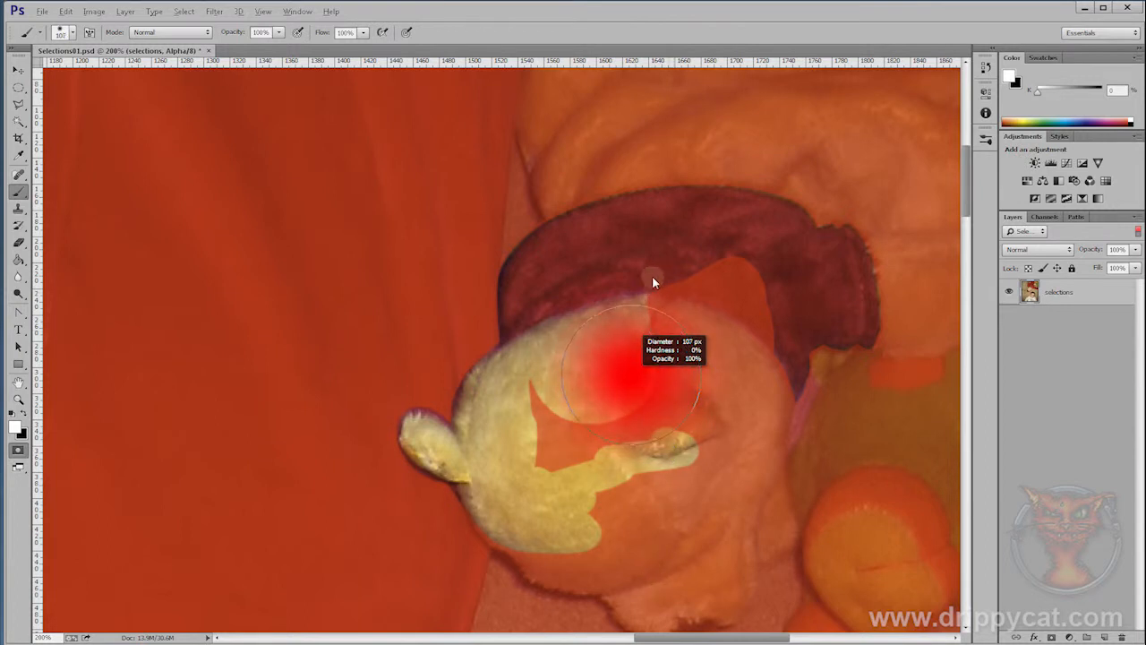
mouse_move(654, 286)
mouse_down()
mouse_move(650, 404)
mouse_move(649, 339)
mouse_move(653, 368)
mouse_up()
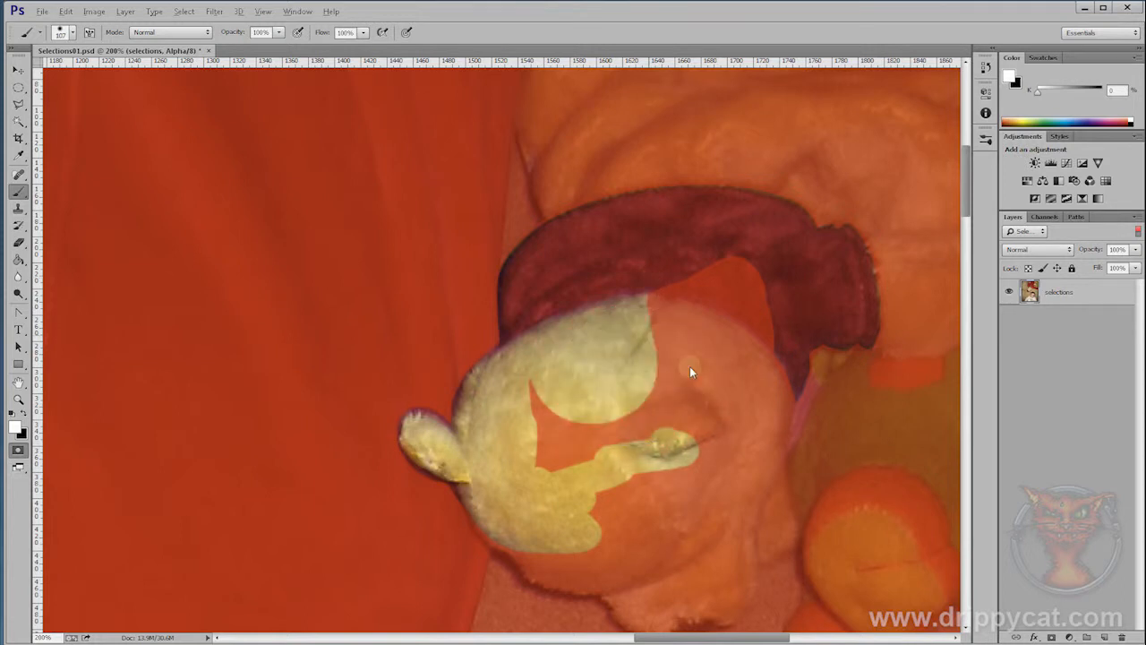
mouse_move(626, 414)
mouse_down()
mouse_move(660, 401)
mouse_move(548, 421)
mouse_move(699, 366)
mouse_move(679, 344)
mouse_move(718, 281)
mouse_move(721, 421)
mouse_move(680, 520)
mouse_move(604, 528)
mouse_up()
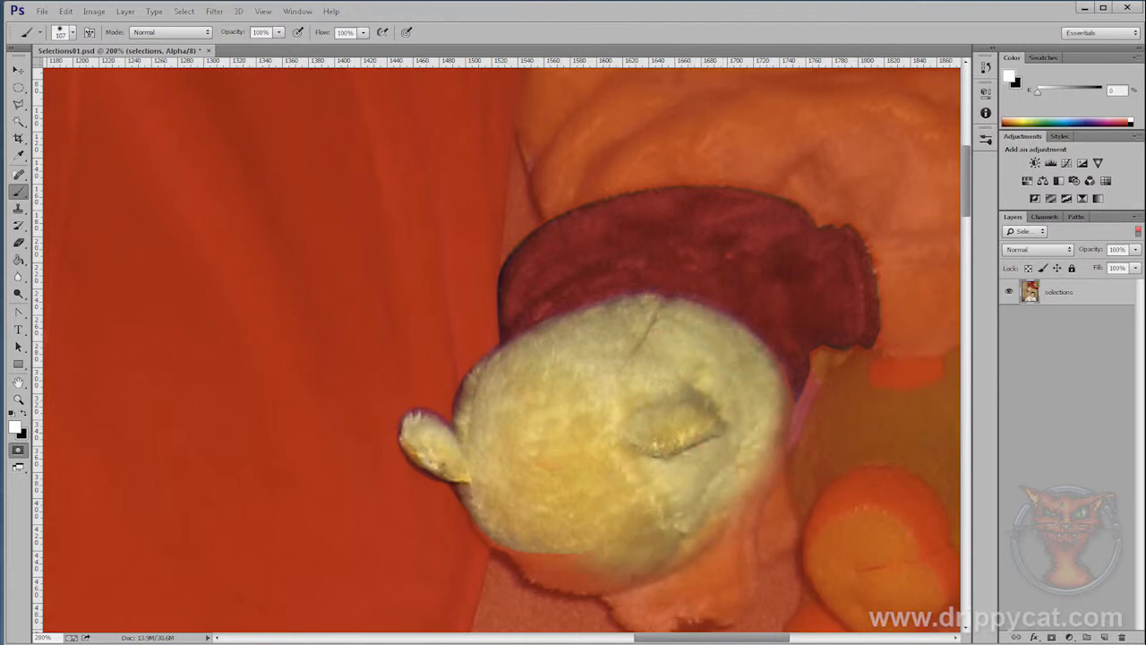
Reduce the brush to 52 px and paint the lower edge of the bear's head and its snout into the selection.
mouse_move(666, 376)
mouse_down()
mouse_move(557, 434)
mouse_move(575, 429)
mouse_up()
drag(601, 481, 595, 294)
mouse_move(518, 354)
mouse_down()
mouse_move(550, 360)
mouse_move(630, 373)
mouse_move(615, 377)
mouse_move(639, 411)
mouse_move(685, 384)
mouse_move(683, 398)
mouse_move(692, 306)
mouse_move(698, 385)
mouse_move(710, 279)
mouse_move(731, 262)
mouse_move(730, 232)
mouse_up()
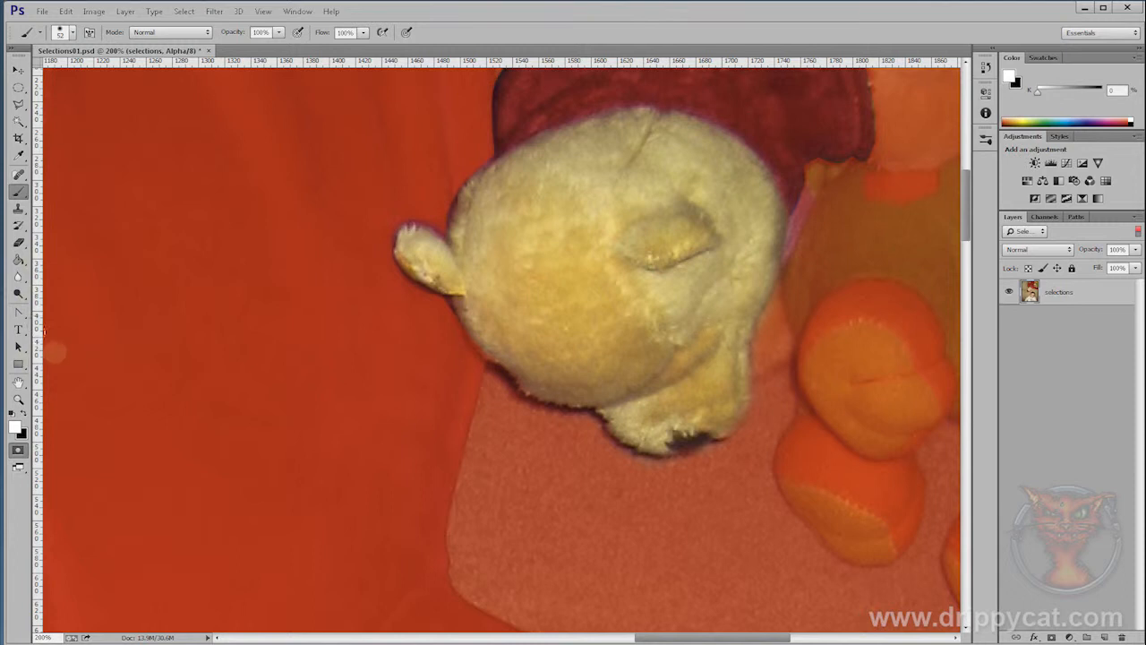
Switch to black, reduce the brush to 20 px and mask the spill around the bear's ear and nearby head edge.
click(23, 413)
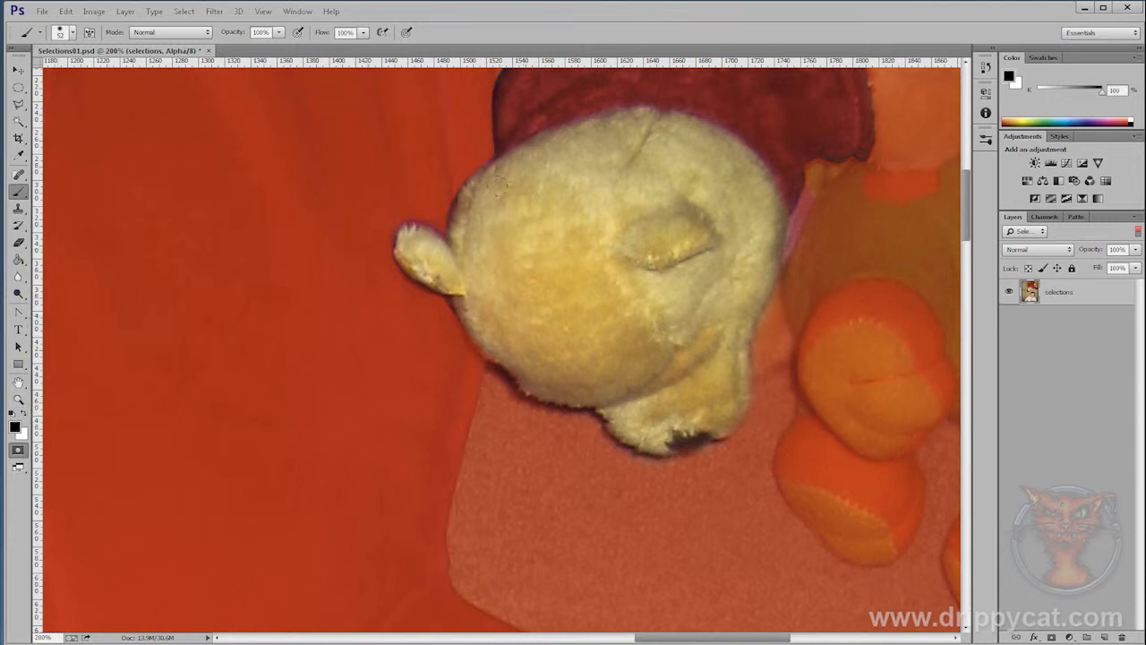
mouse_move(596, 213)
mouse_down()
mouse_move(569, 220)
mouse_move(593, 222)
mouse_move(576, 221)
mouse_move(584, 228)
mouse_up()
key(bracketleft)
mouse_move(409, 217)
mouse_down()
mouse_move(389, 223)
mouse_move(383, 247)
mouse_move(399, 280)
mouse_move(445, 301)
mouse_move(452, 332)
mouse_up()
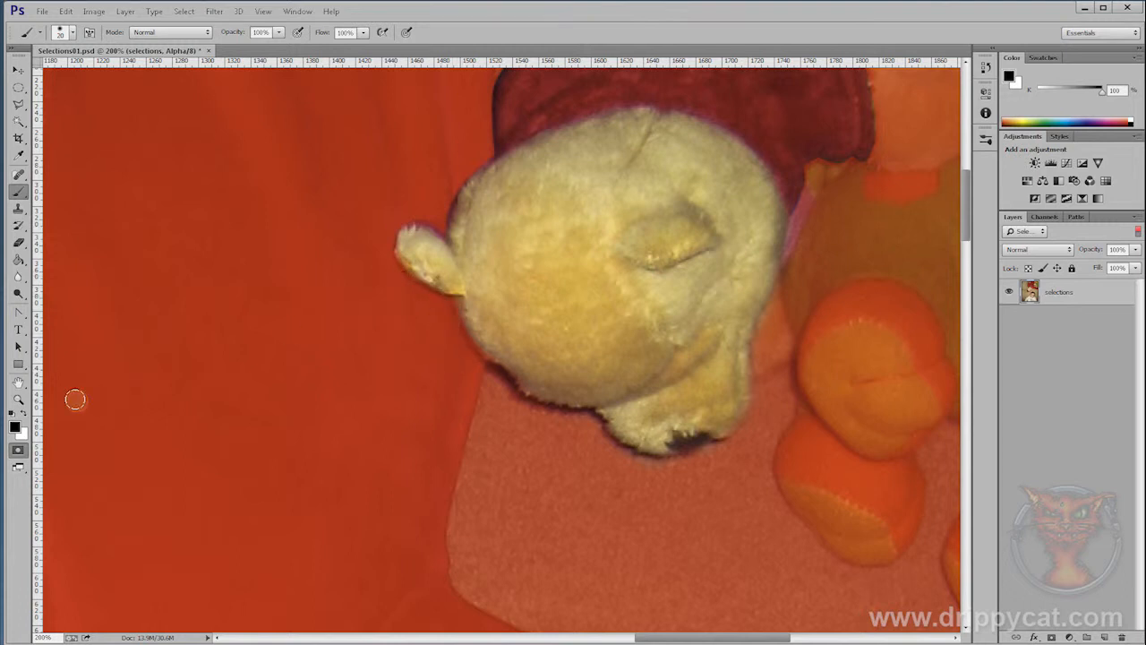
Switch back to white and touch up the head's edge below the ear with the 20 px brush.
click(23, 413)
drag(462, 307, 496, 350)
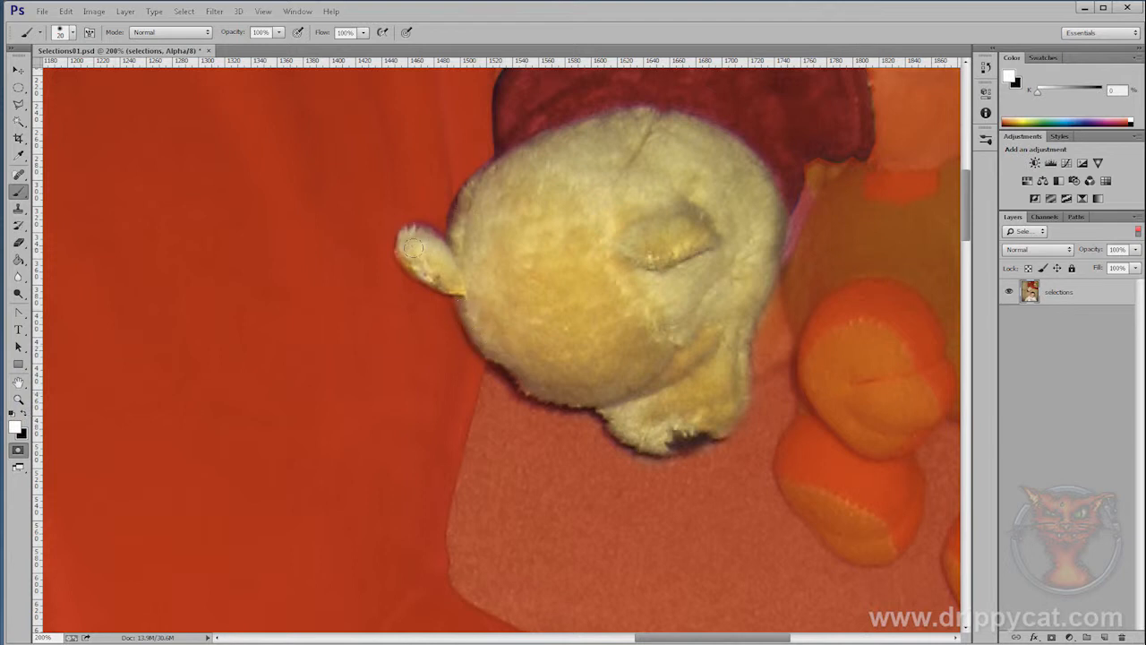
mouse_move(590, 257)
mouse_down()
mouse_move(664, 269)
mouse_move(643, 573)
mouse_move(643, 561)
mouse_up()
Paint a trial white stroke from the bear's head across the red clothing and undo it.
drag(491, 182, 332, 134)
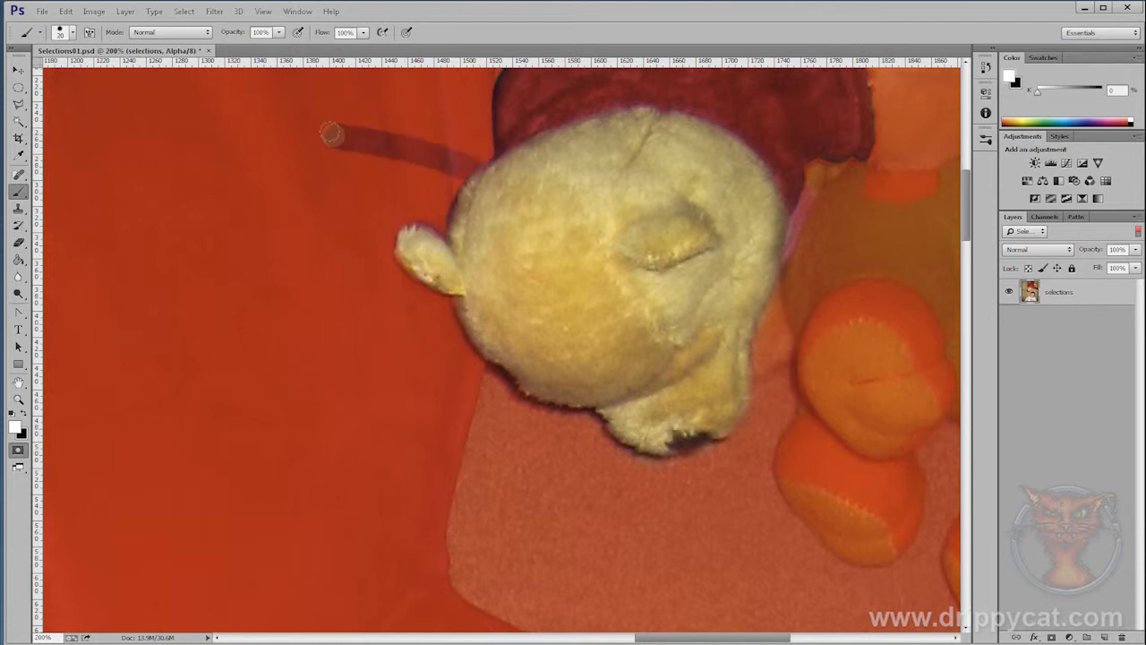
key(ctrl+z)
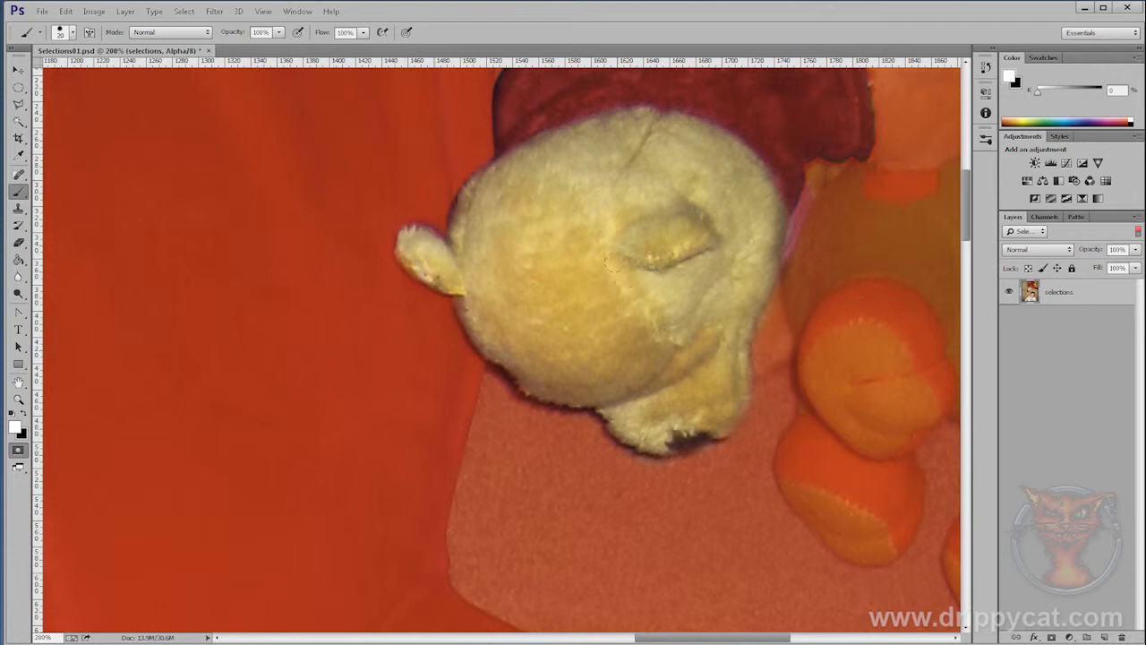
Enlarge the brush to about 130 px and paint a soft white stroke on the red clothing above the ear.
mouse_move(596, 258)
mouse_down()
mouse_move(660, 269)
mouse_move(660, 356)
mouse_move(635, 186)
mouse_move(604, 116)
mouse_up()
drag(371, 145, 461, 229)
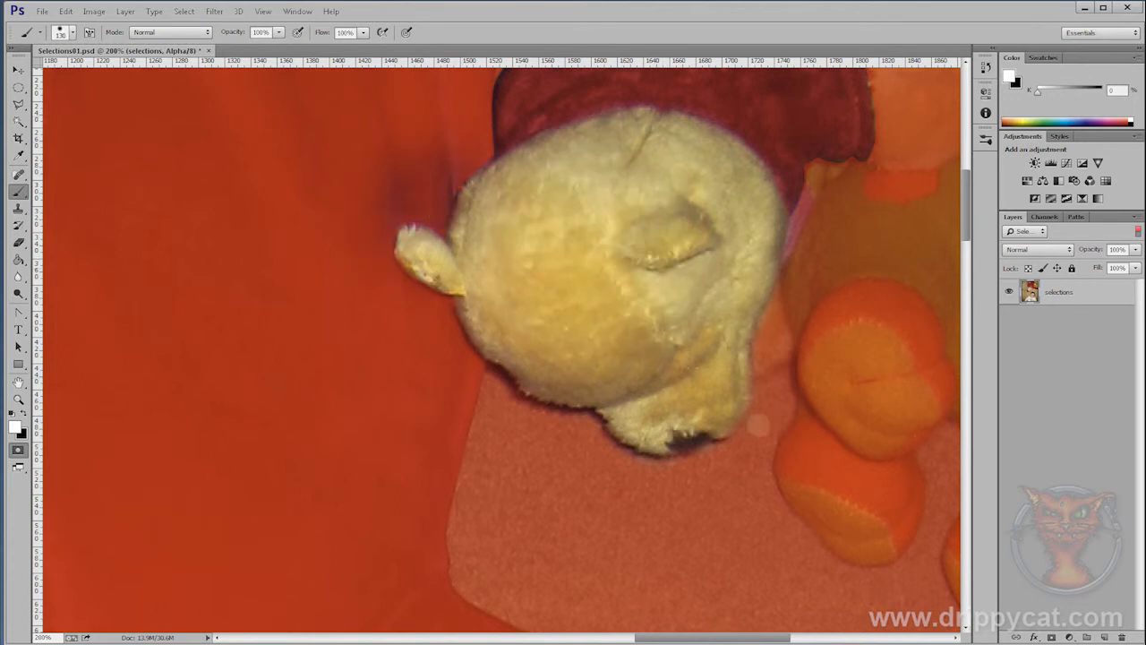
Undo the soft white stroke above the bear's ear and exit Quick Mask to turn the mask into a selection.
key(ctrl+z)
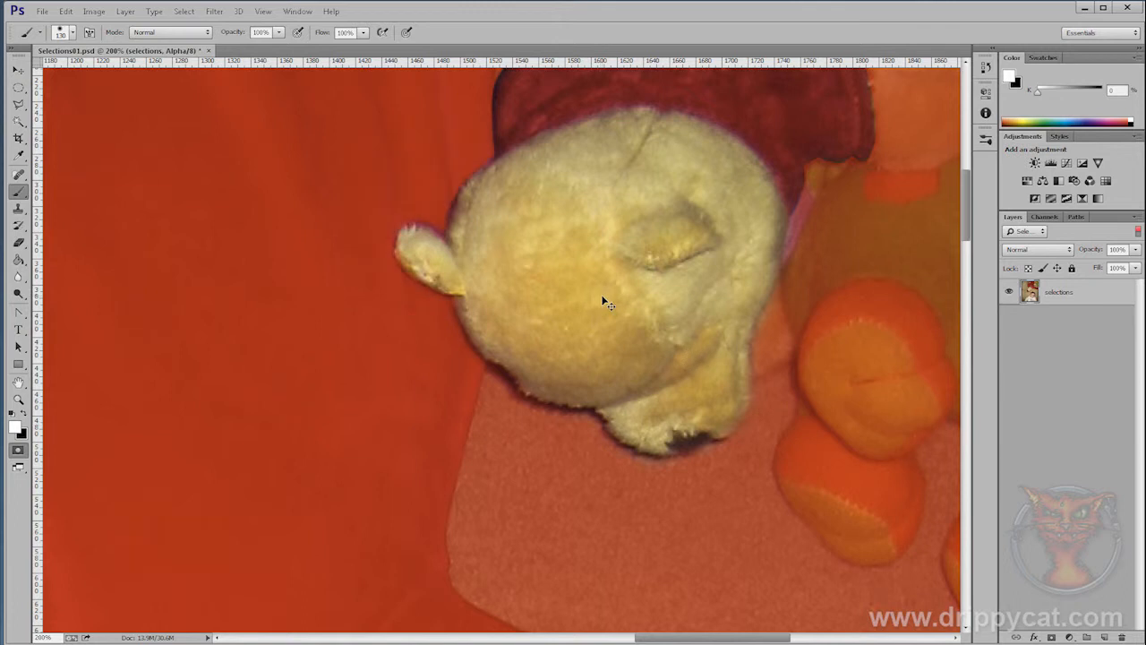
drag(603, 303, 543, 428)
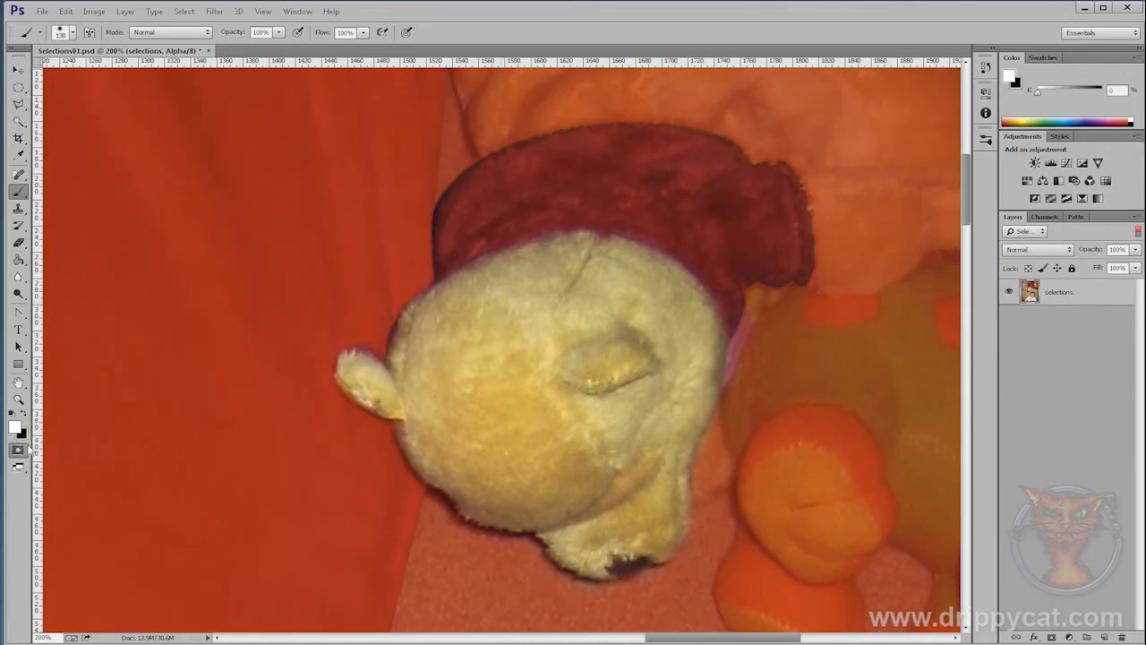
click(17, 452)
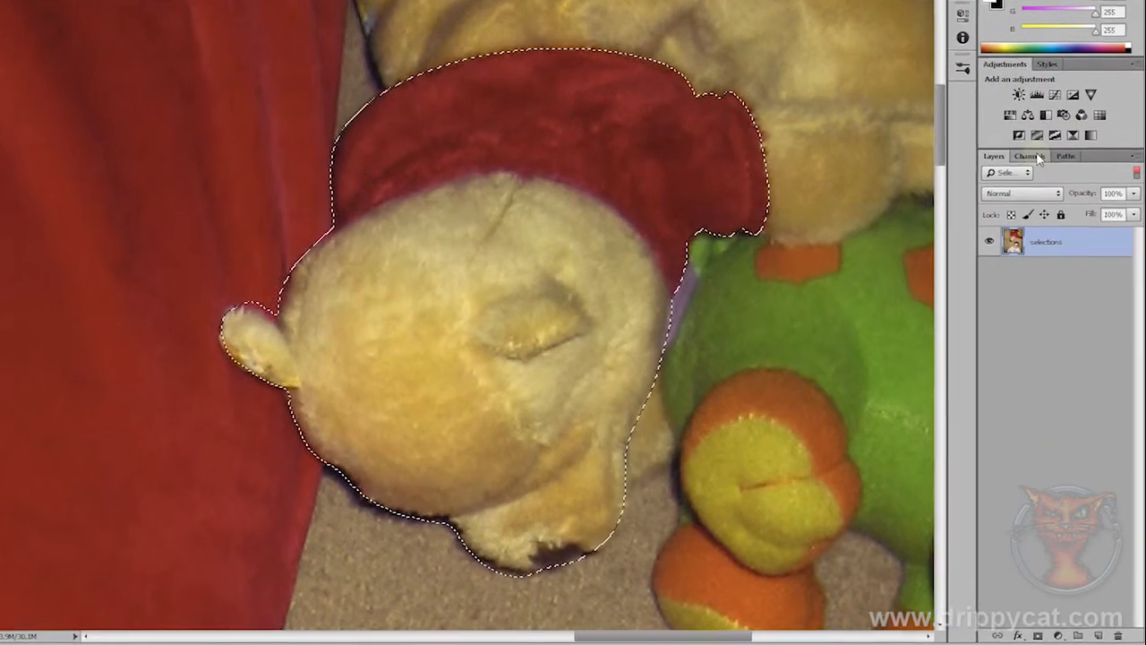
Save the bear's head and collar selection as a new alpha channel, and deselect.
click(1030, 156)
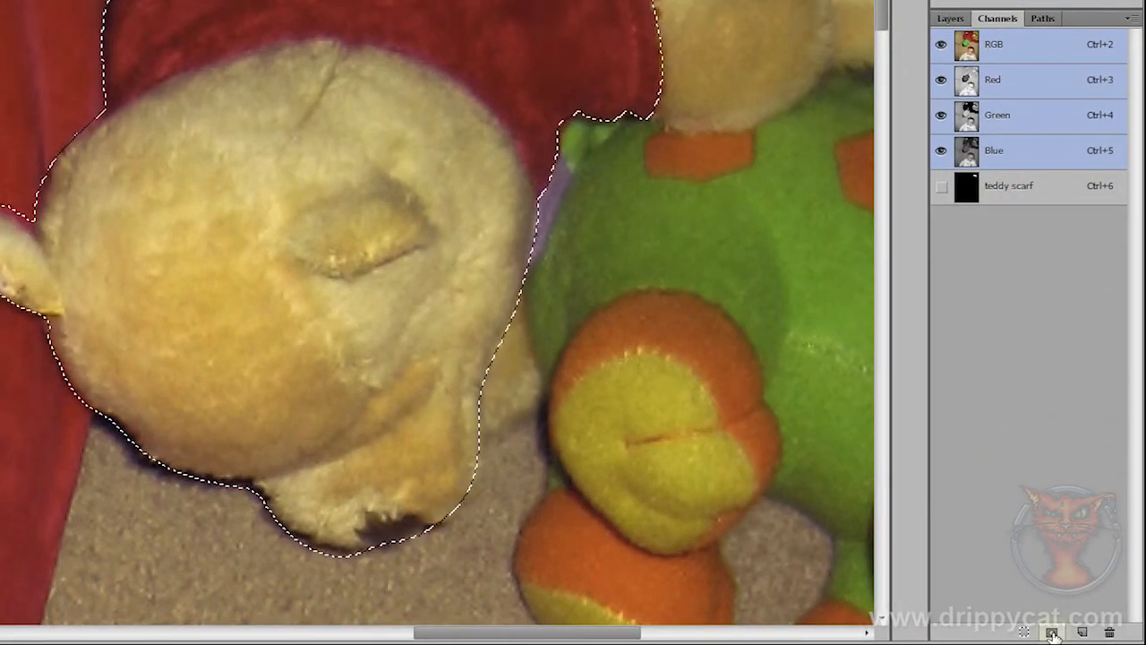
click(1052, 632)
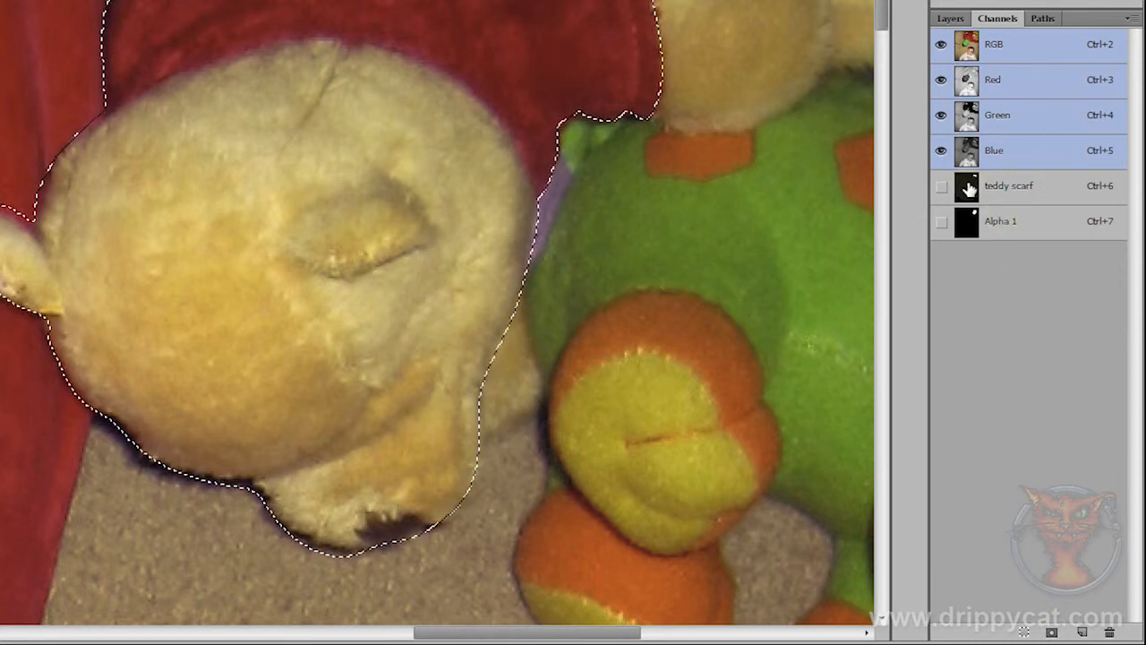
key(ctrl+d)
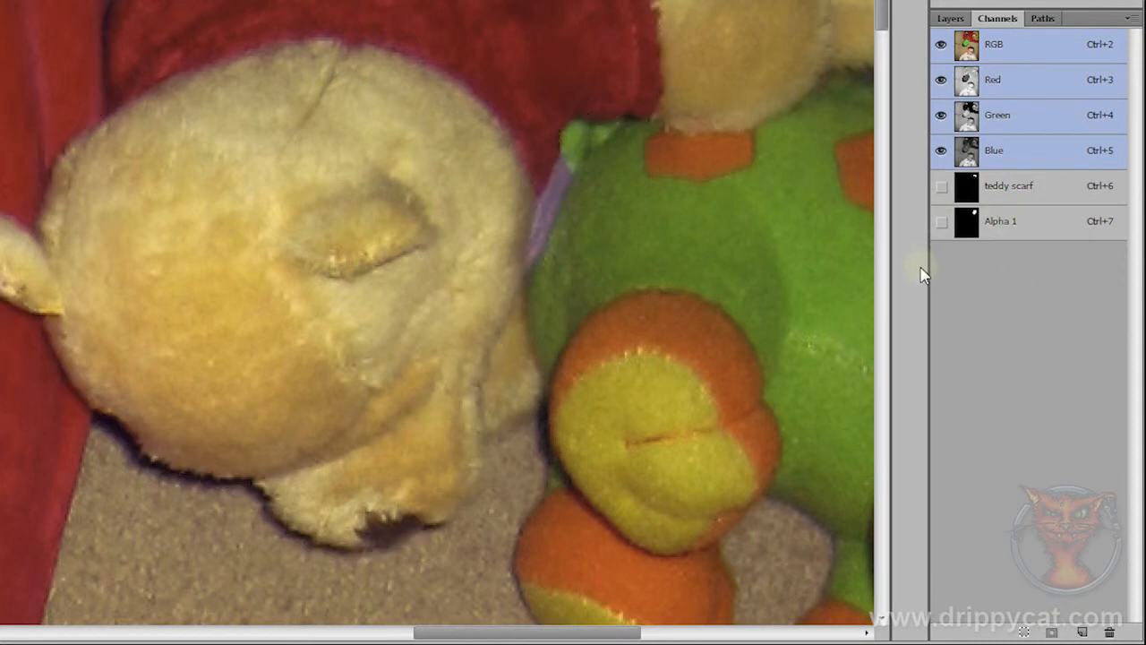
Display the Alpha 1 channel over the image, load it as a selection, and deselect it.
click(942, 221)
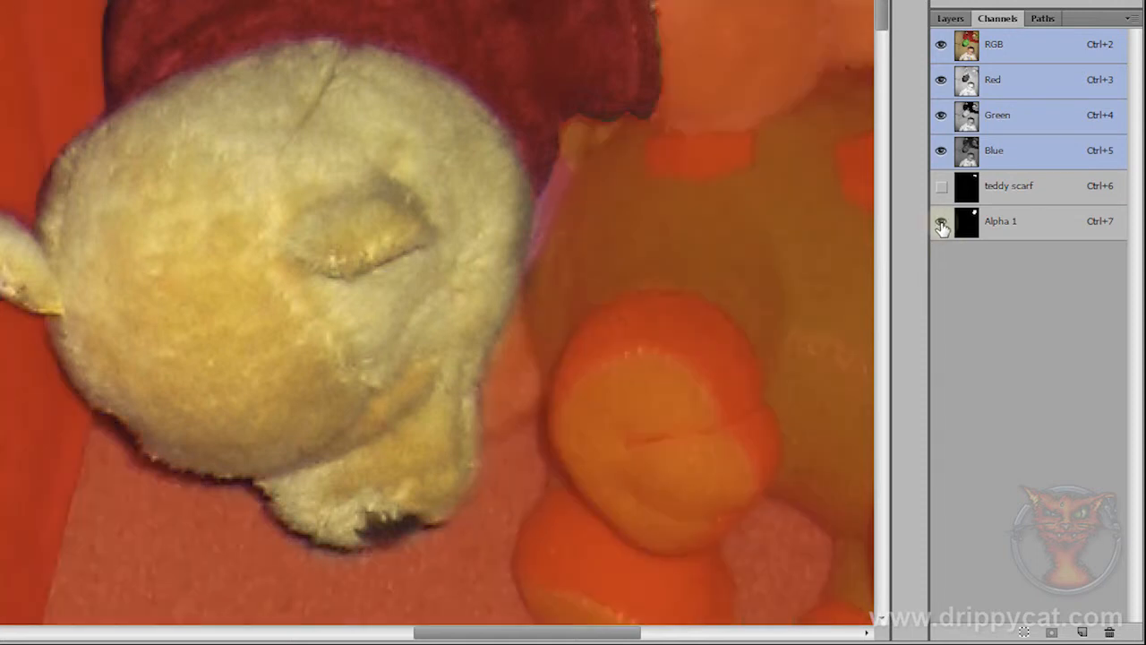
click(1033, 221)
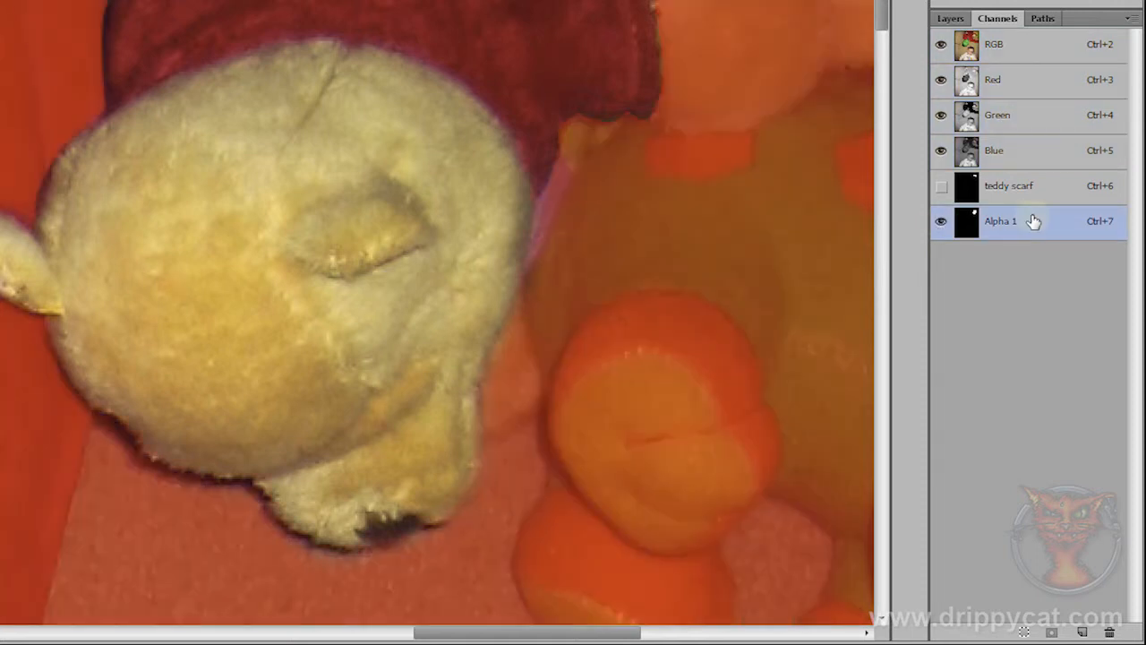
click(1024, 634)
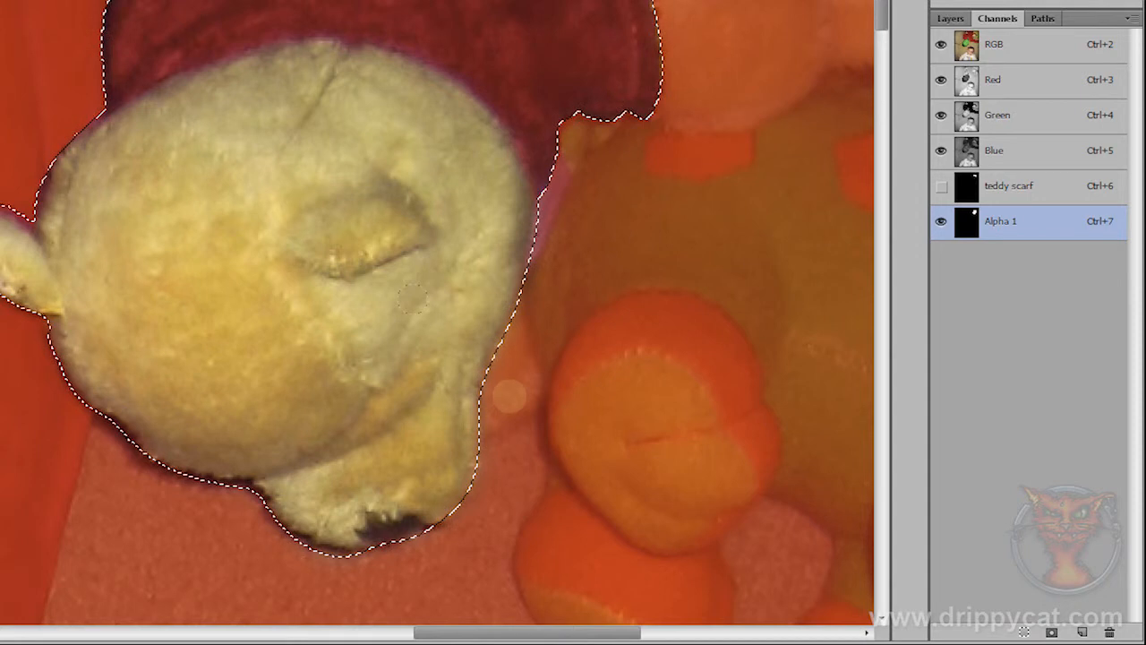
key(ctrl+d)
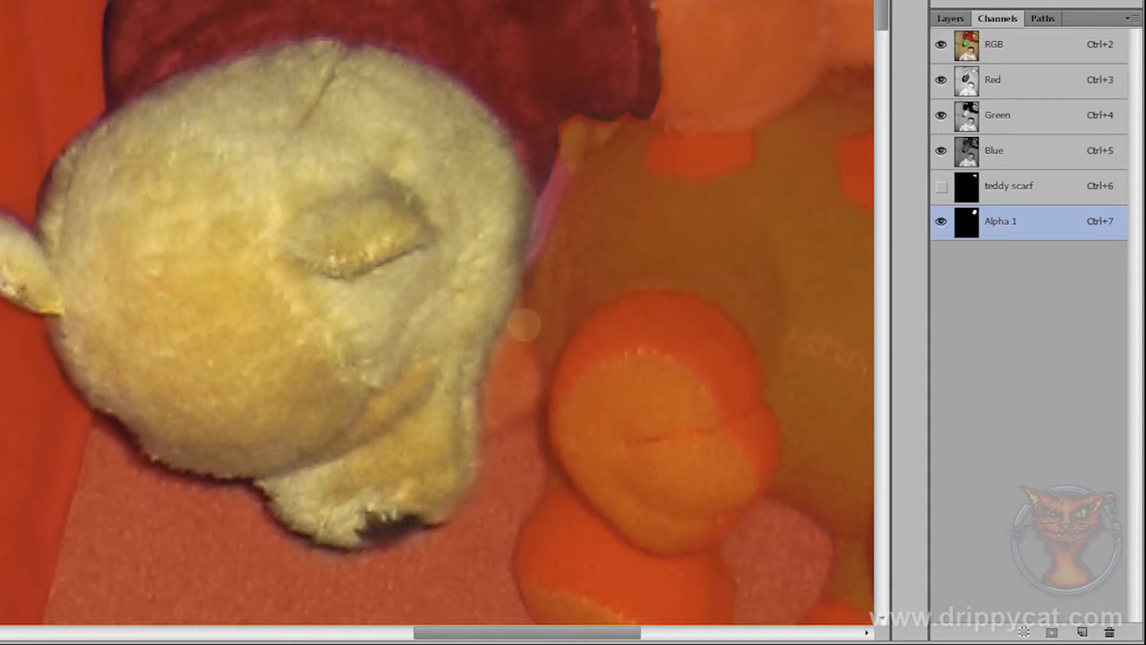
Make teddy scarf the active visible channel in place of Alpha 1 and load it as a selection.
click(941, 186)
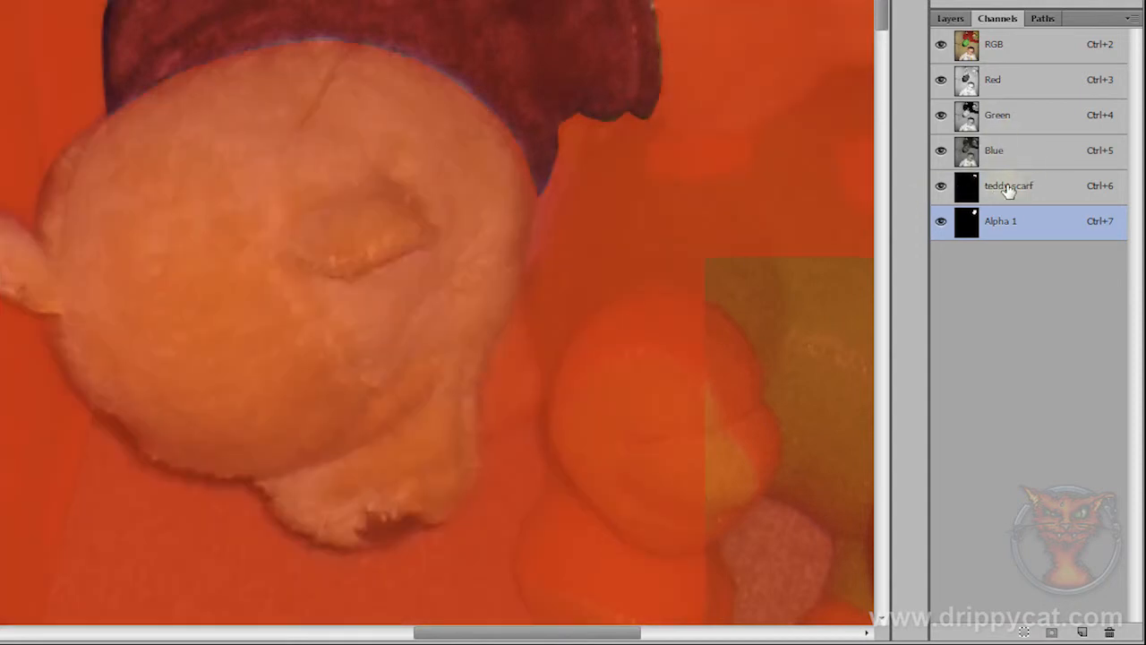
click(1008, 188)
click(941, 221)
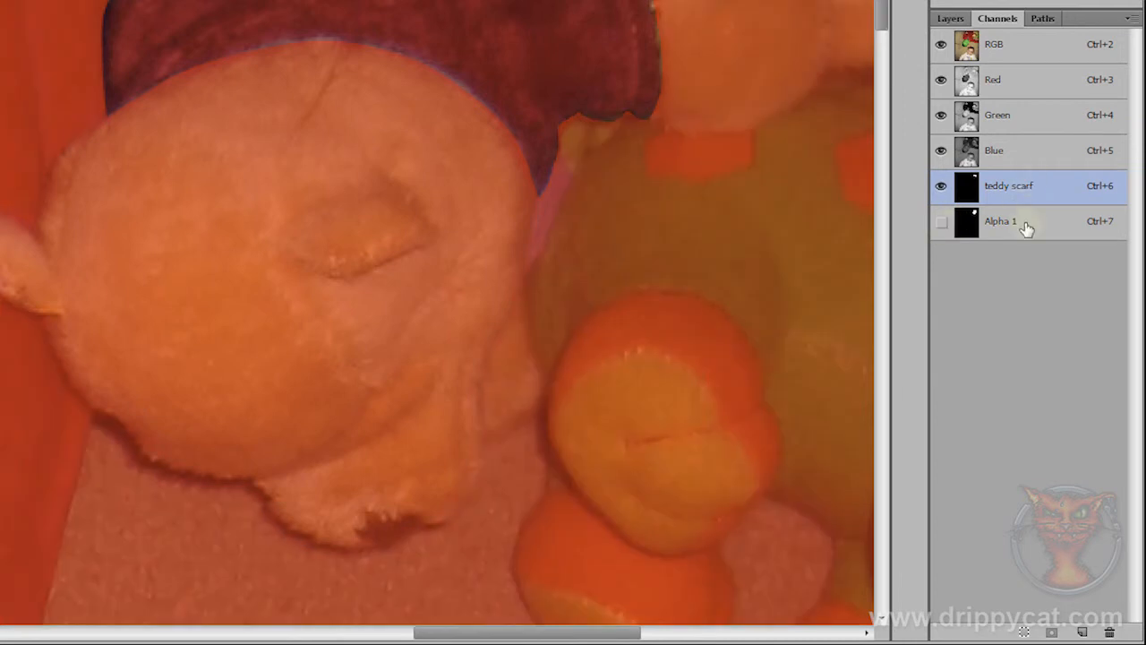
click(1026, 634)
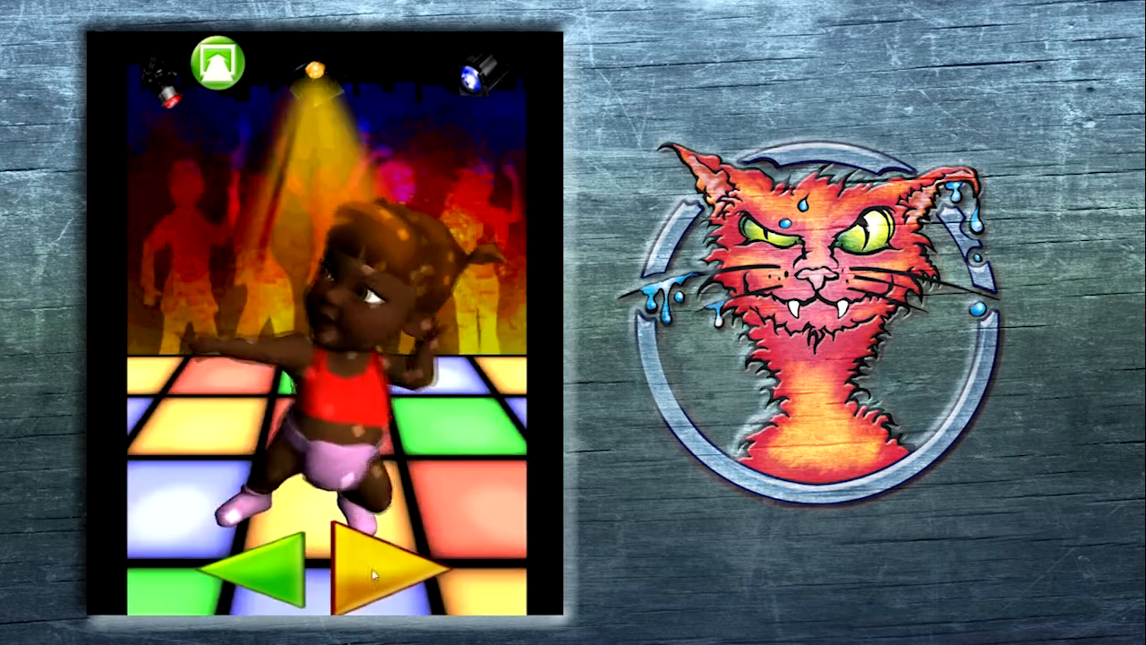
click(403, 574)
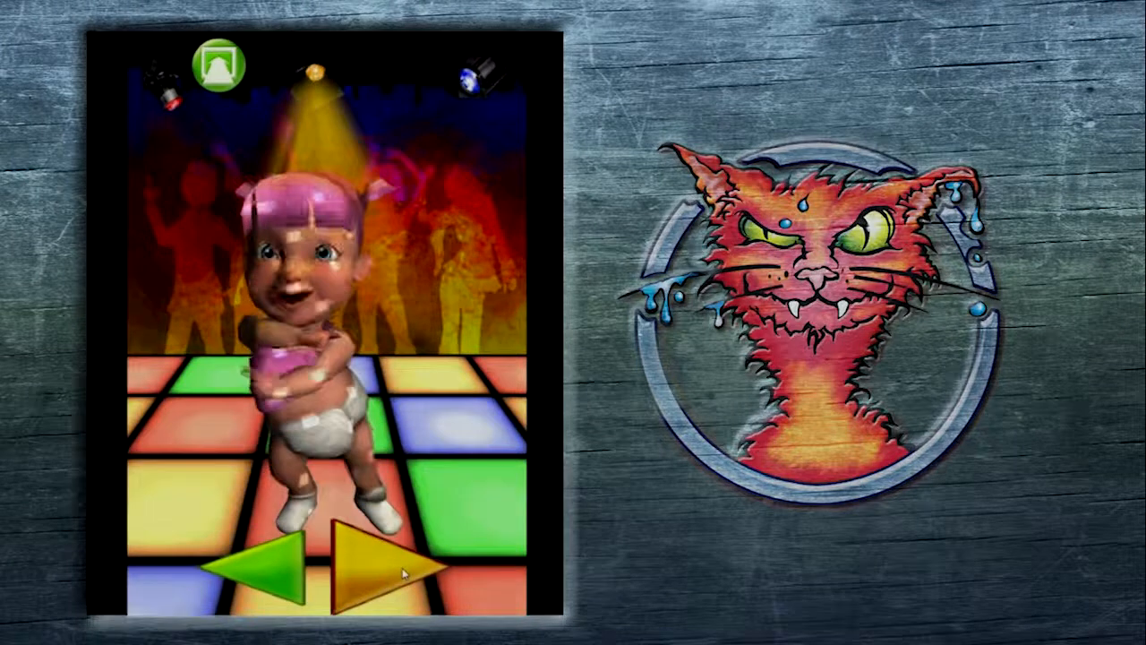